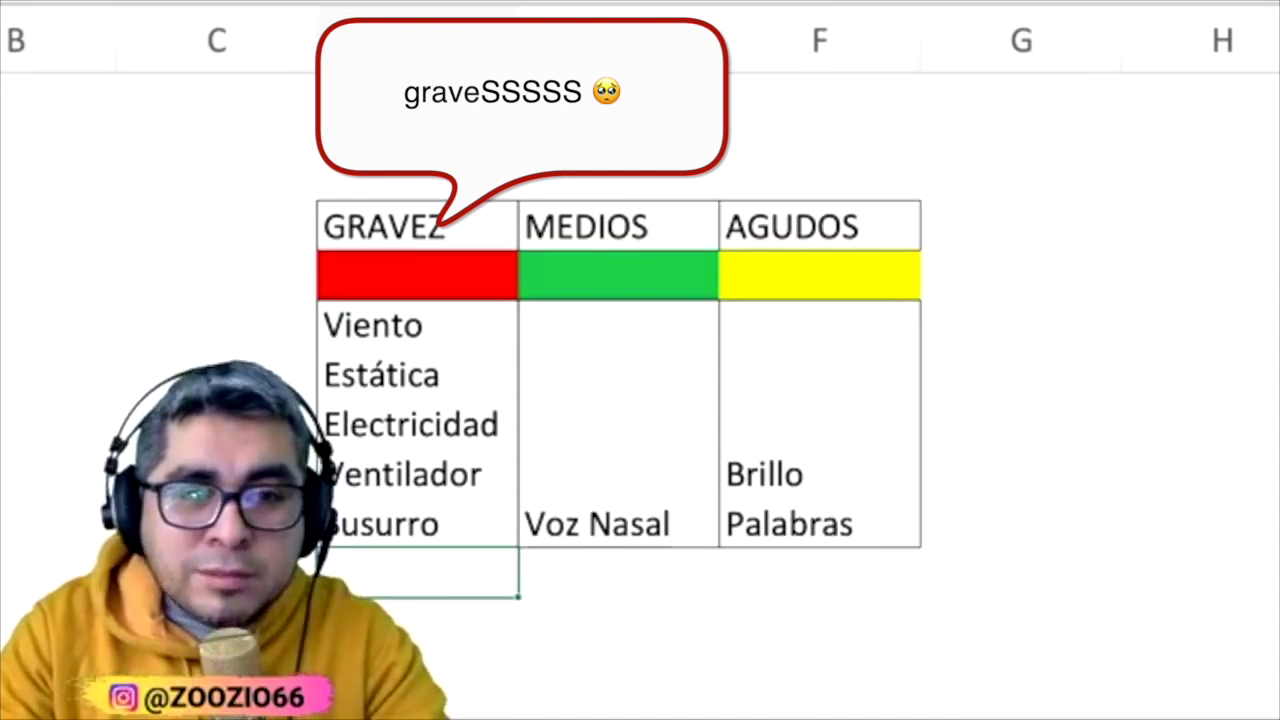
scroll(654, 317, up, 3)
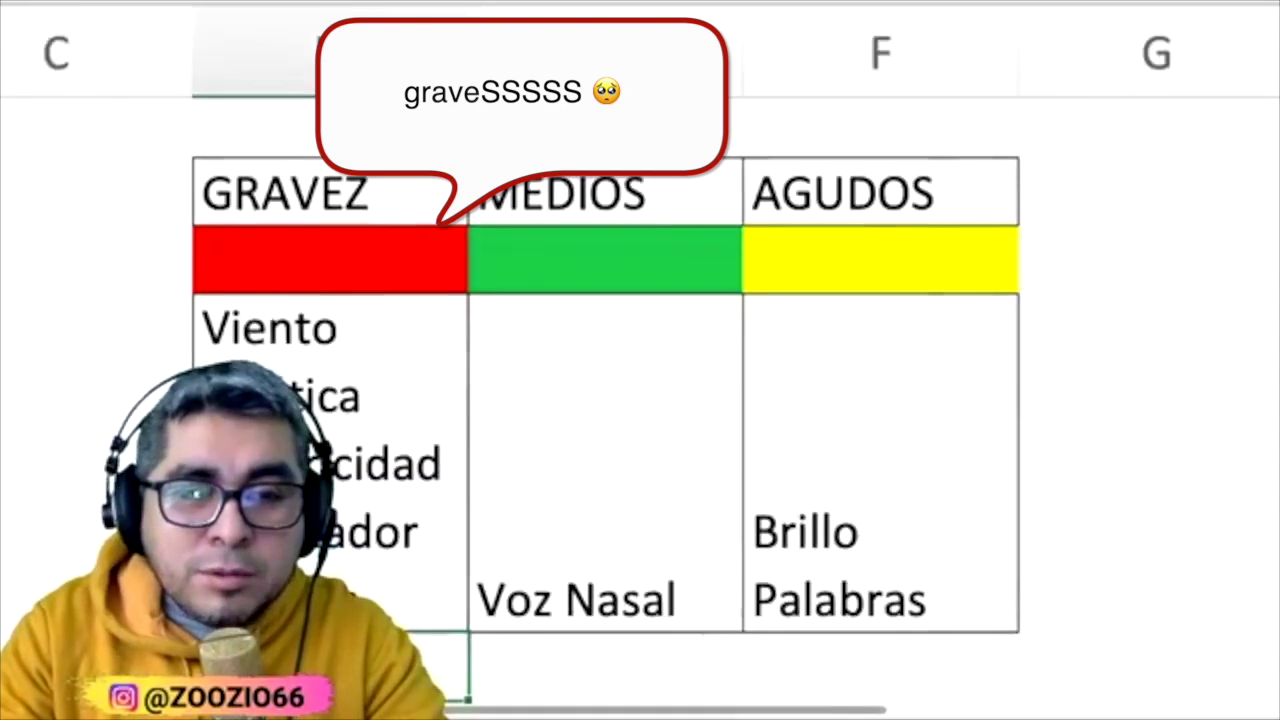
scroll(654, 317, down, 3)
scroll(654, 317, left, 2)
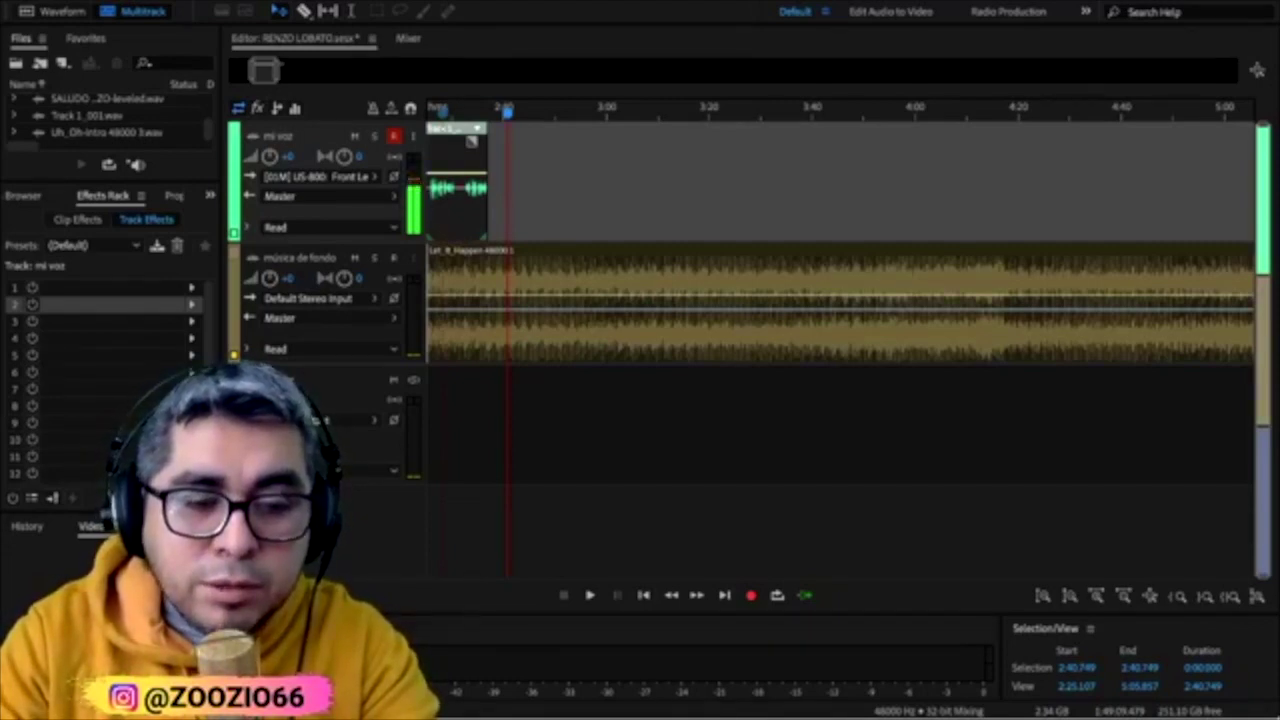
Switch to Adobe Audition and play the voice and background music clips together, starting from about 2:23
key(alt+Tab)
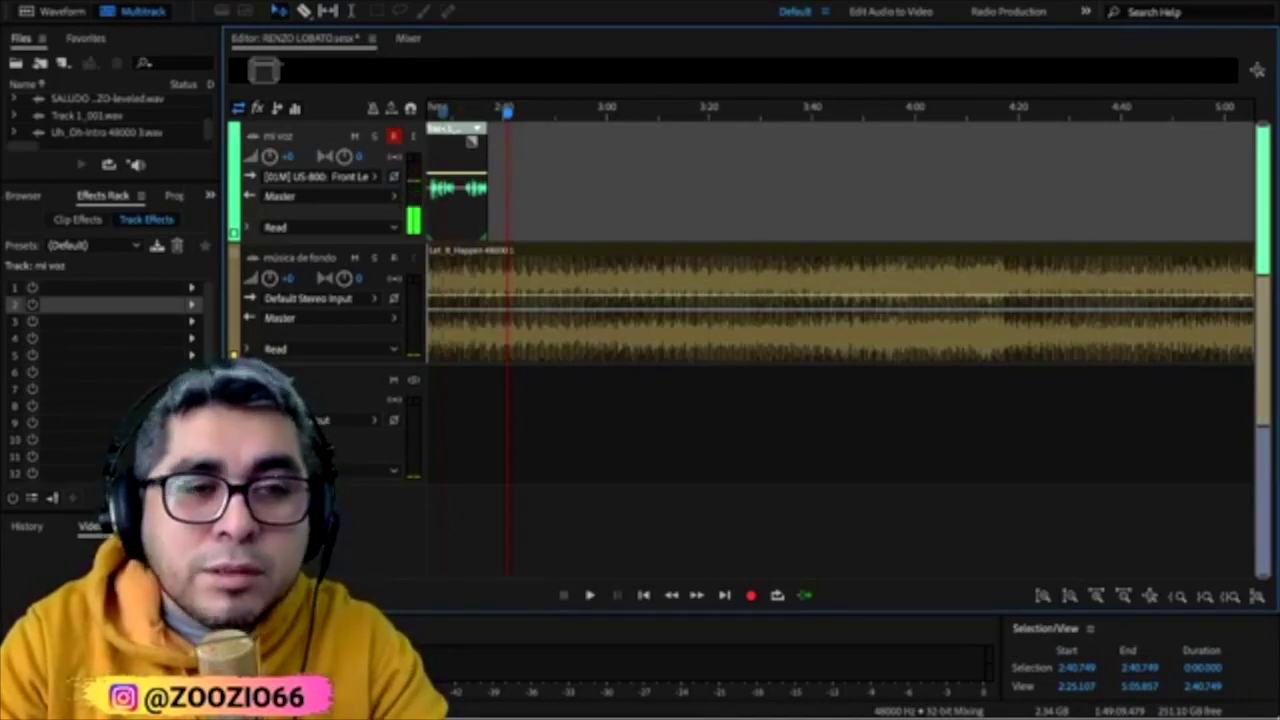
scroll(620, 240, left, 5)
scroll(620, 240, up, 3)
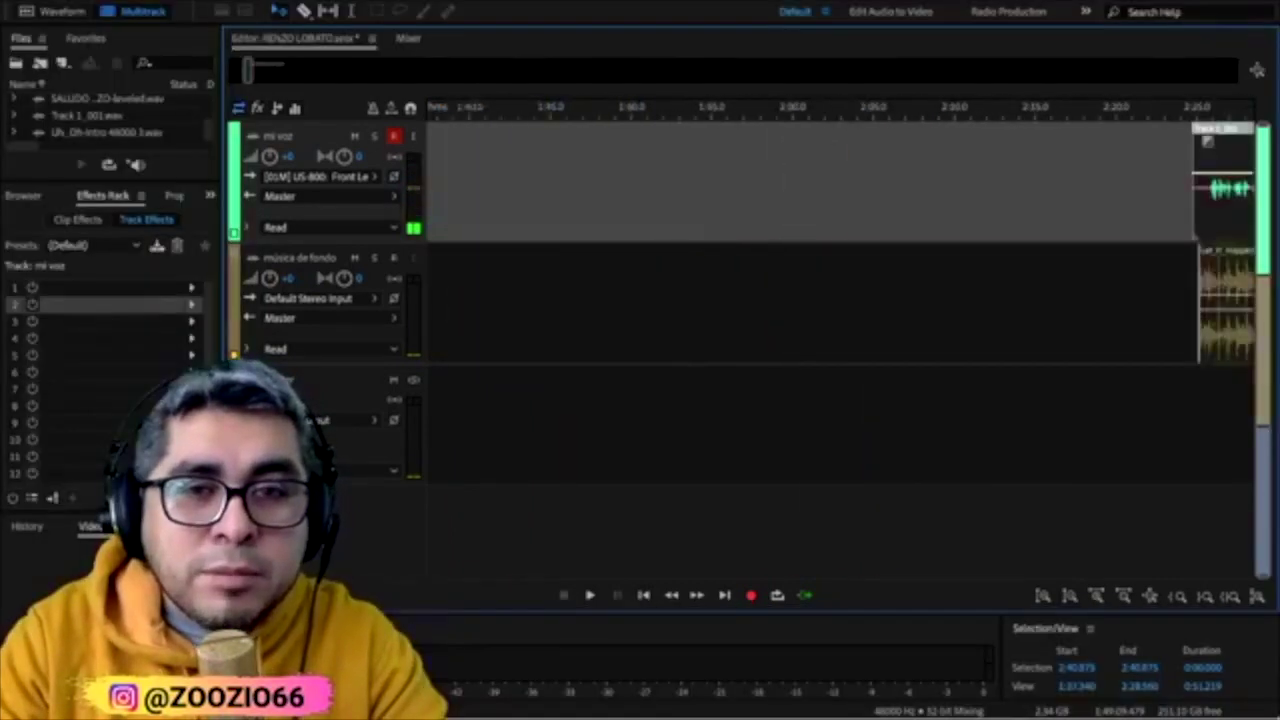
scroll(840, 240, right, 5)
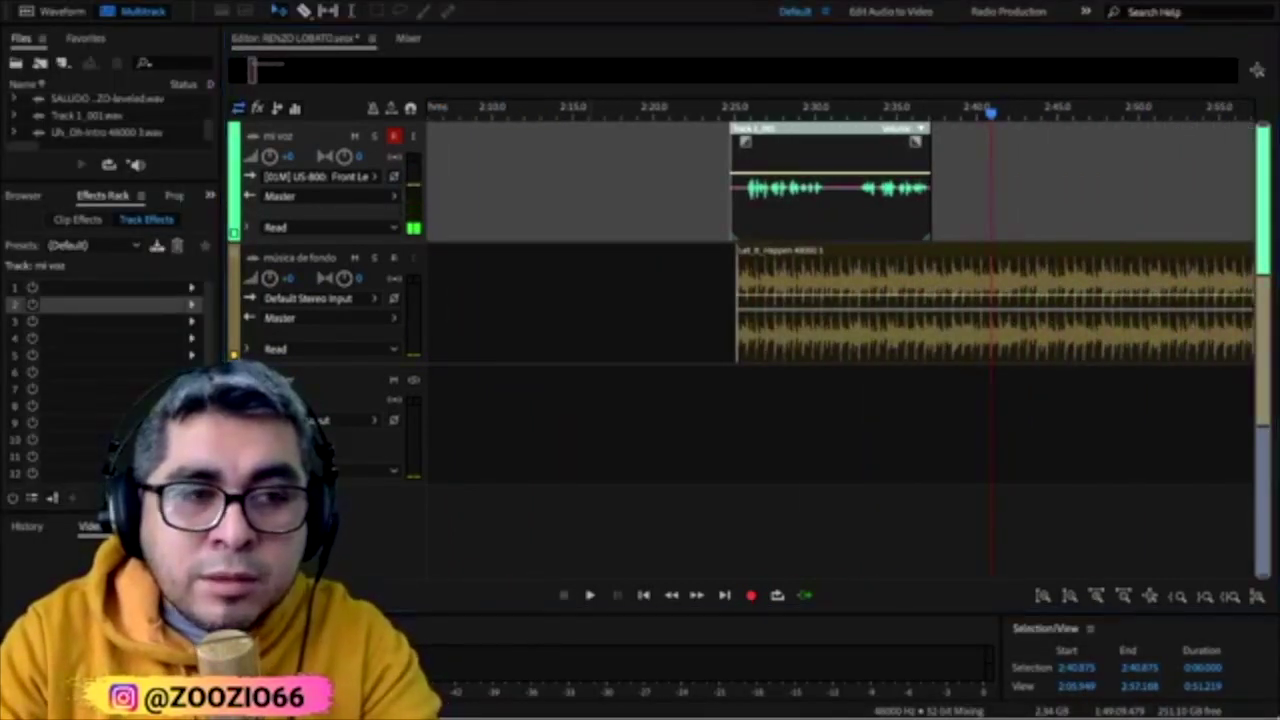
scroll(840, 240, right, 1)
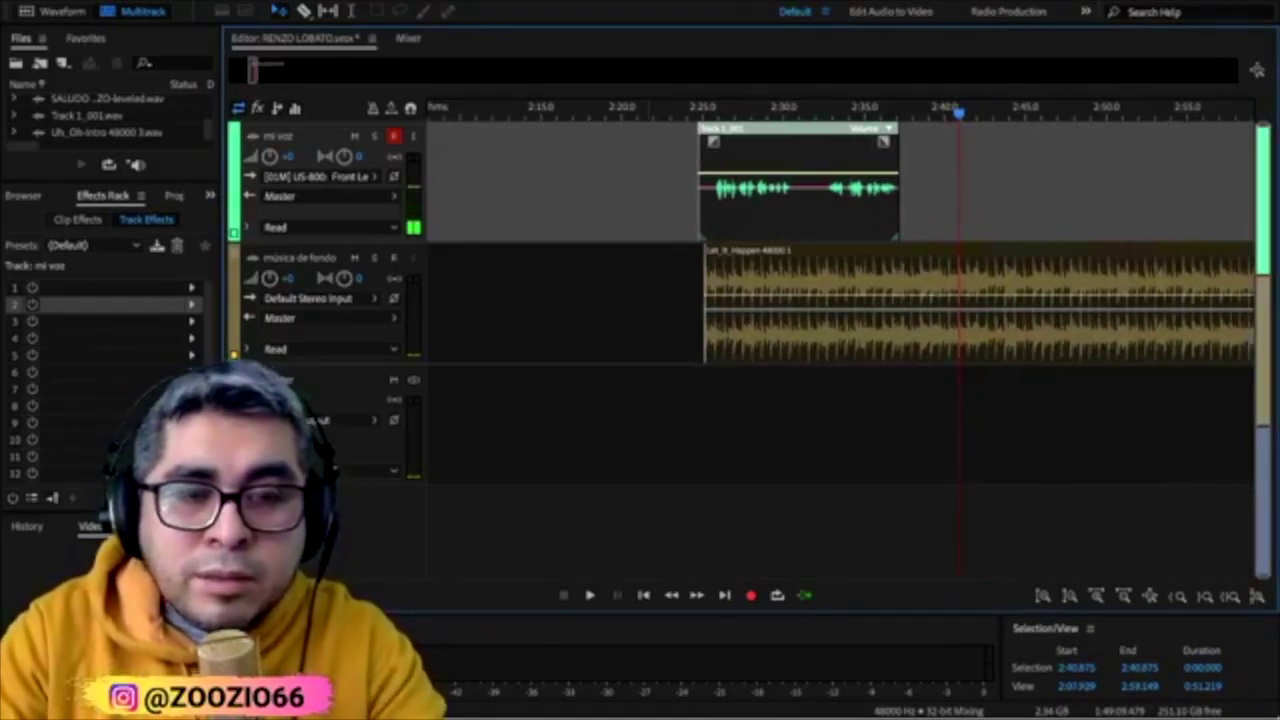
scroll(840, 240, right, 1)
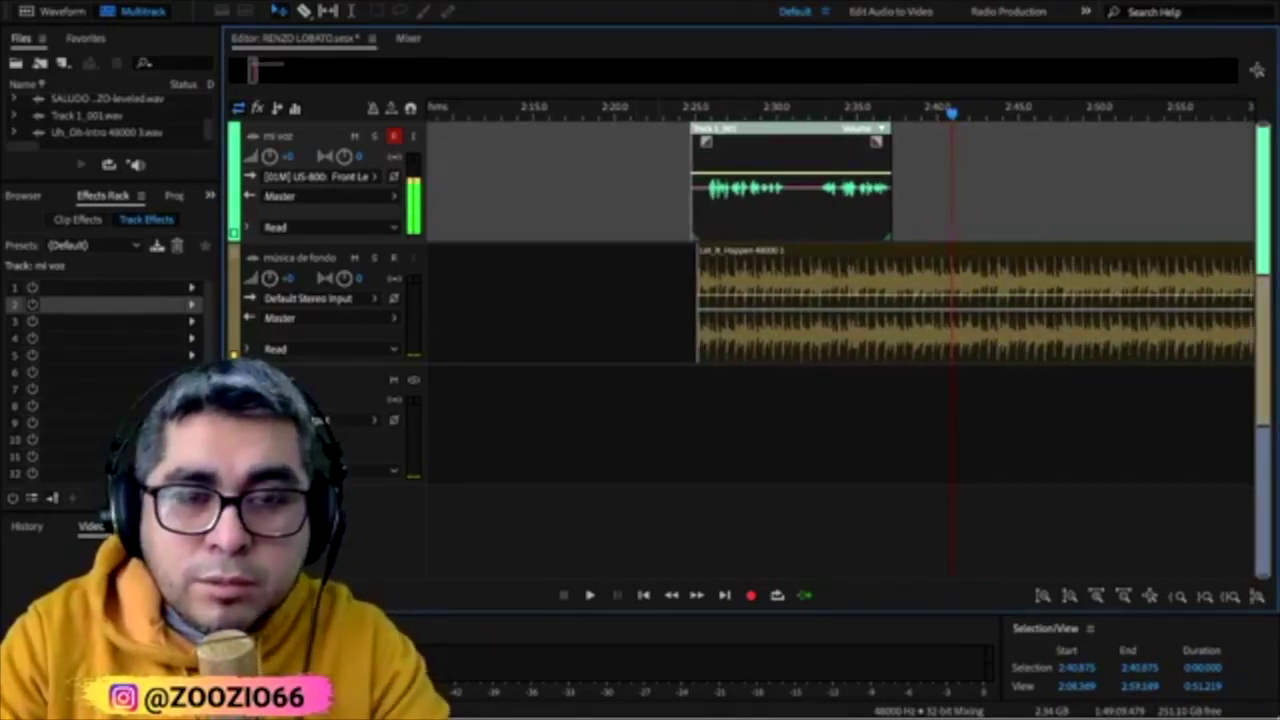
scroll(860, 240, up, 3)
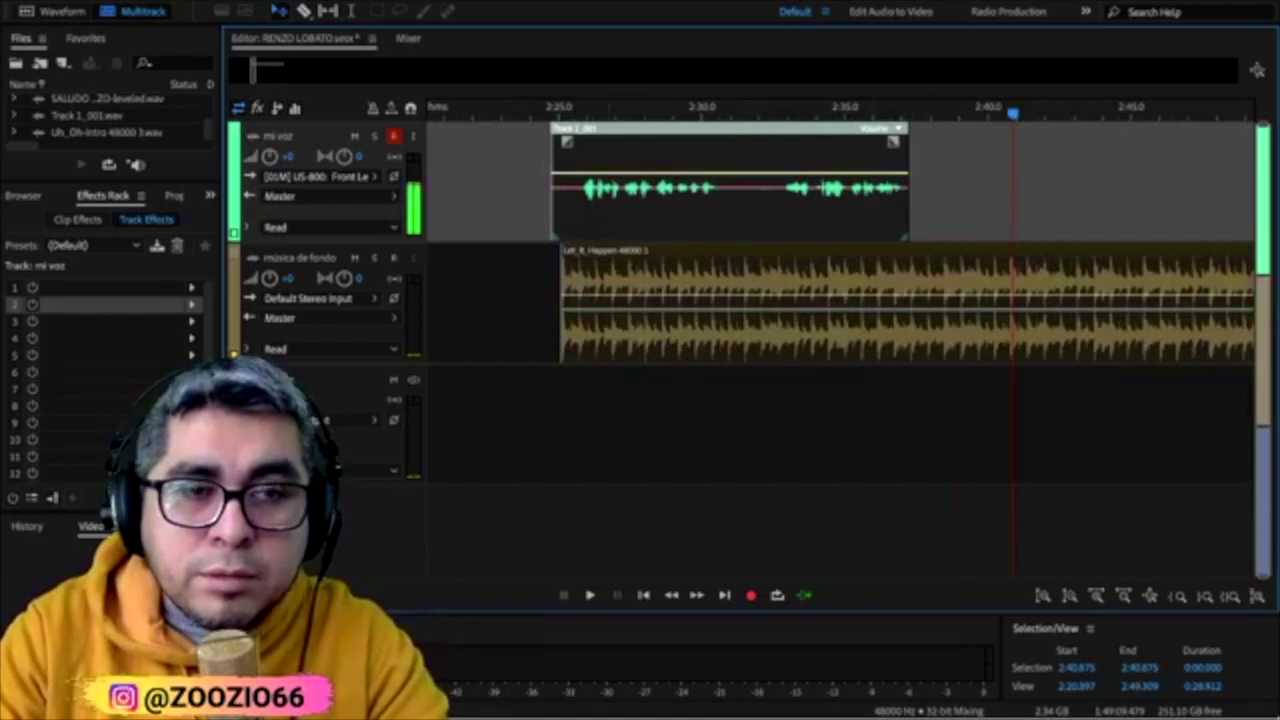
drag(542, 113, 591, 113)
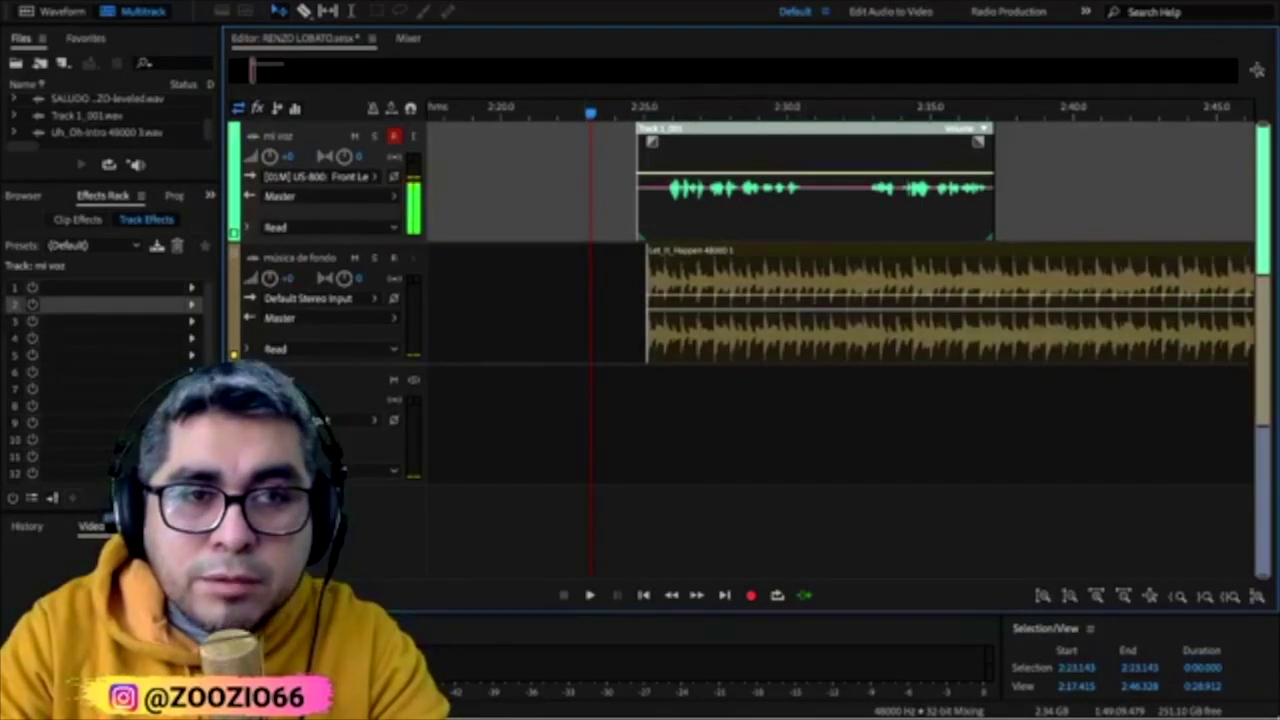
key(space)
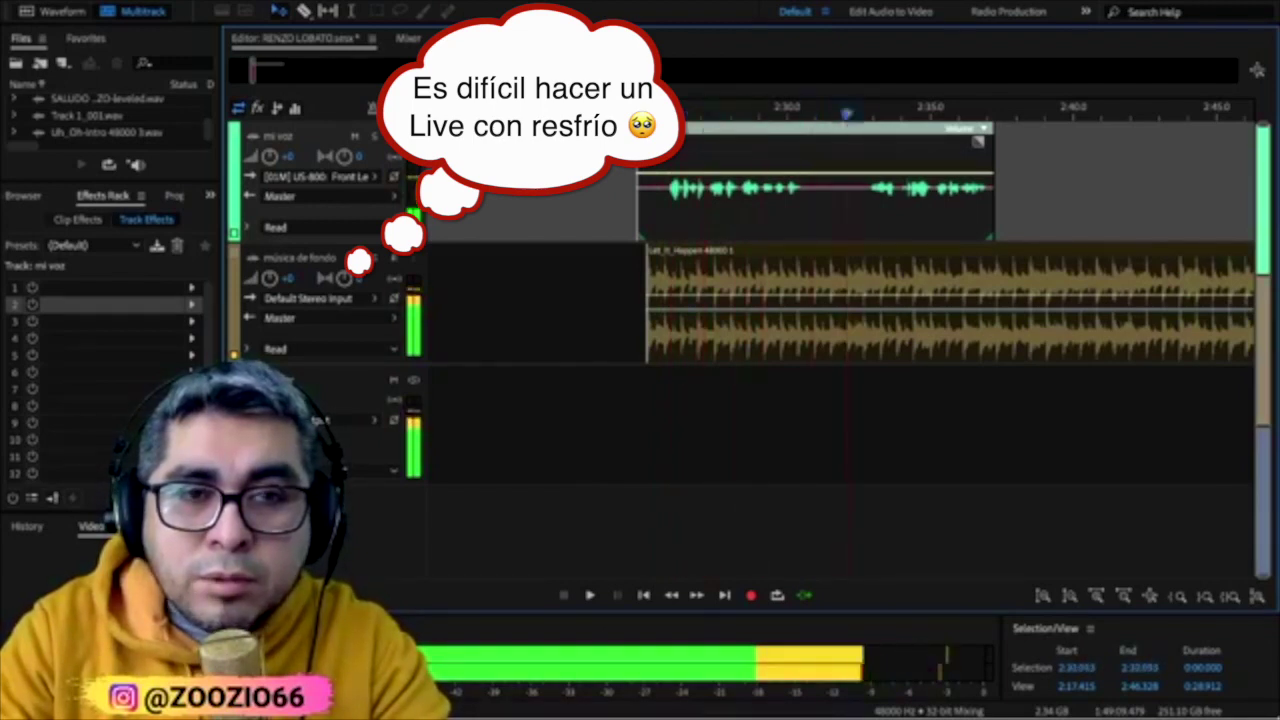
key(space)
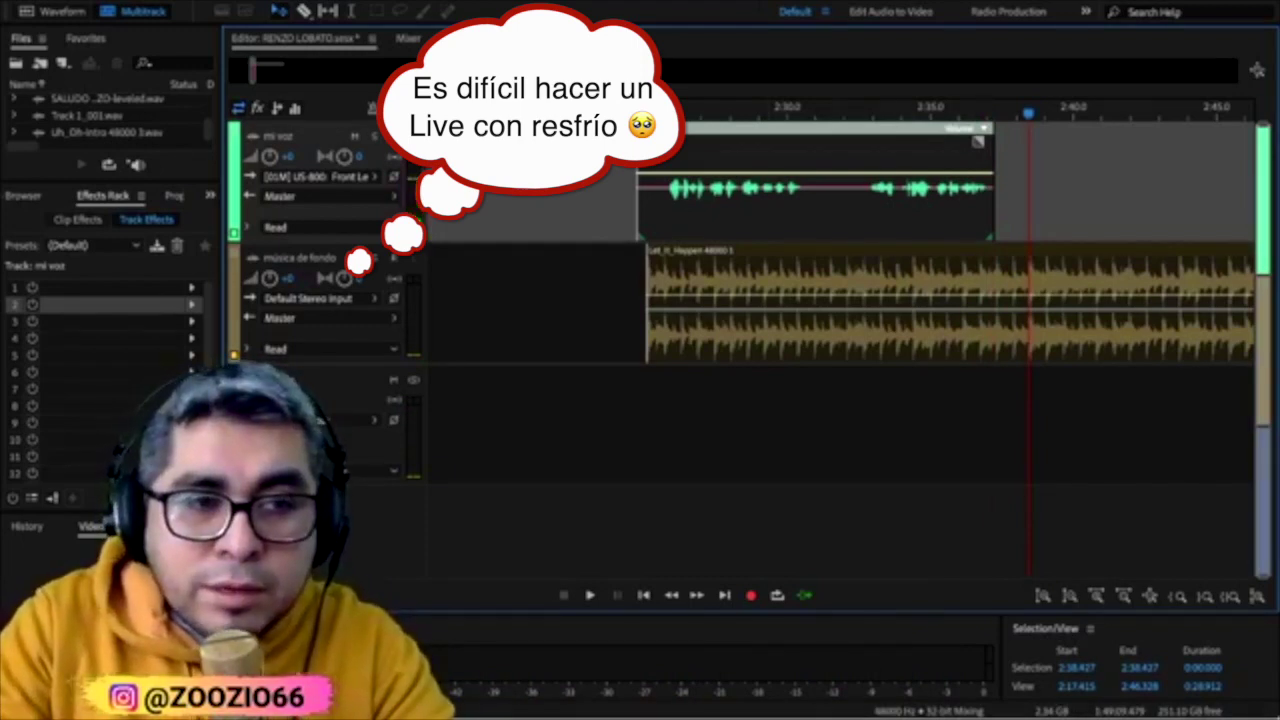
Trim the end of the music clip on the "música de fondo" track back to the playhead, just past the voice clip
click(301, 258)
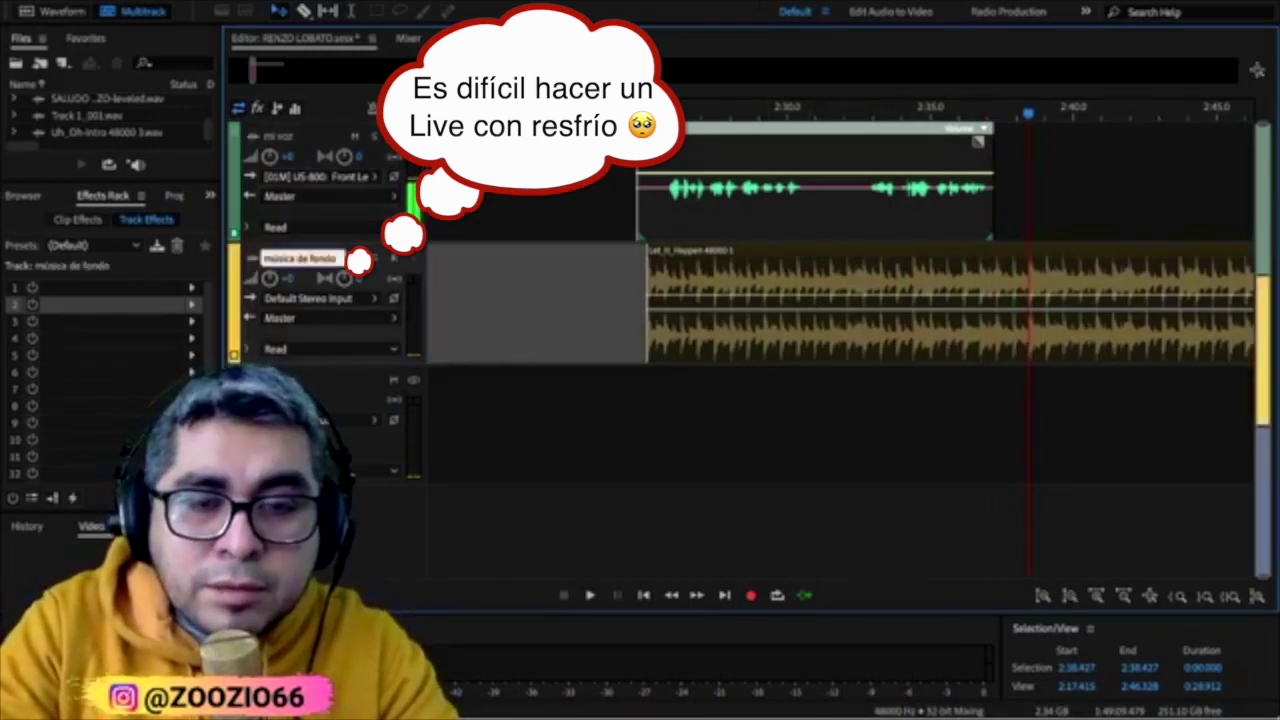
scroll(860, 300, down, 8)
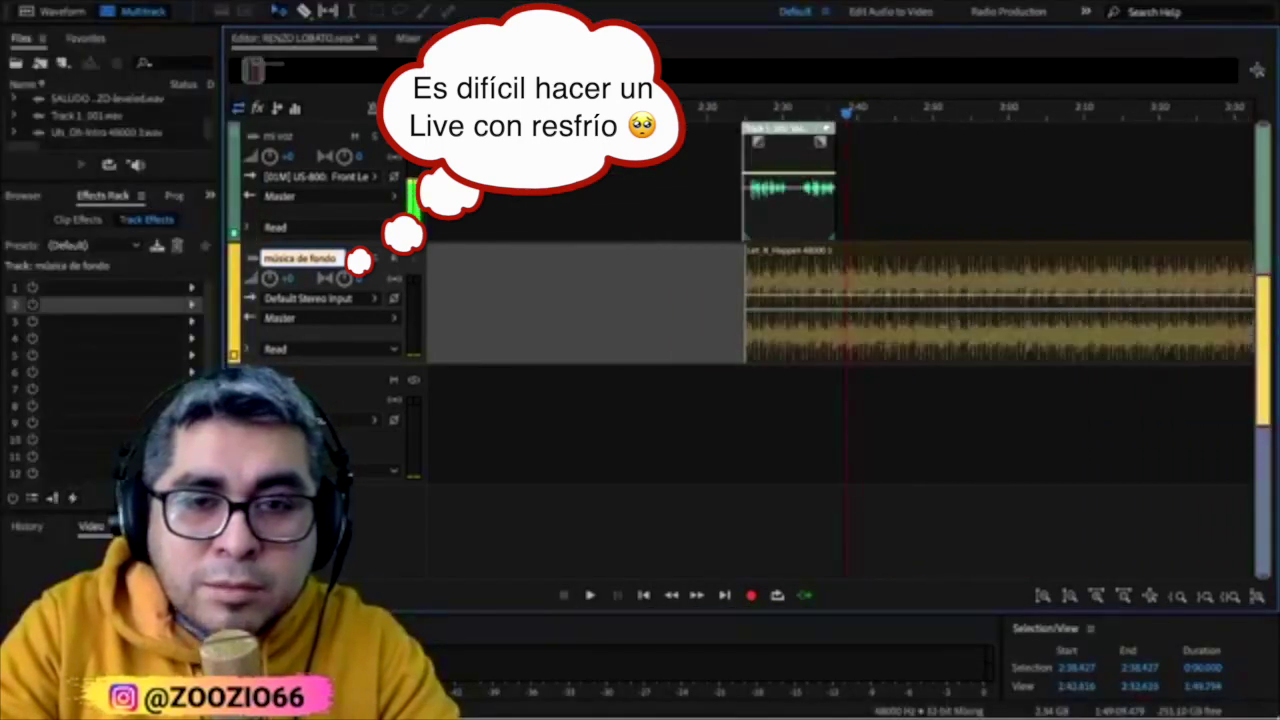
scroll(564, 300, down, 4)
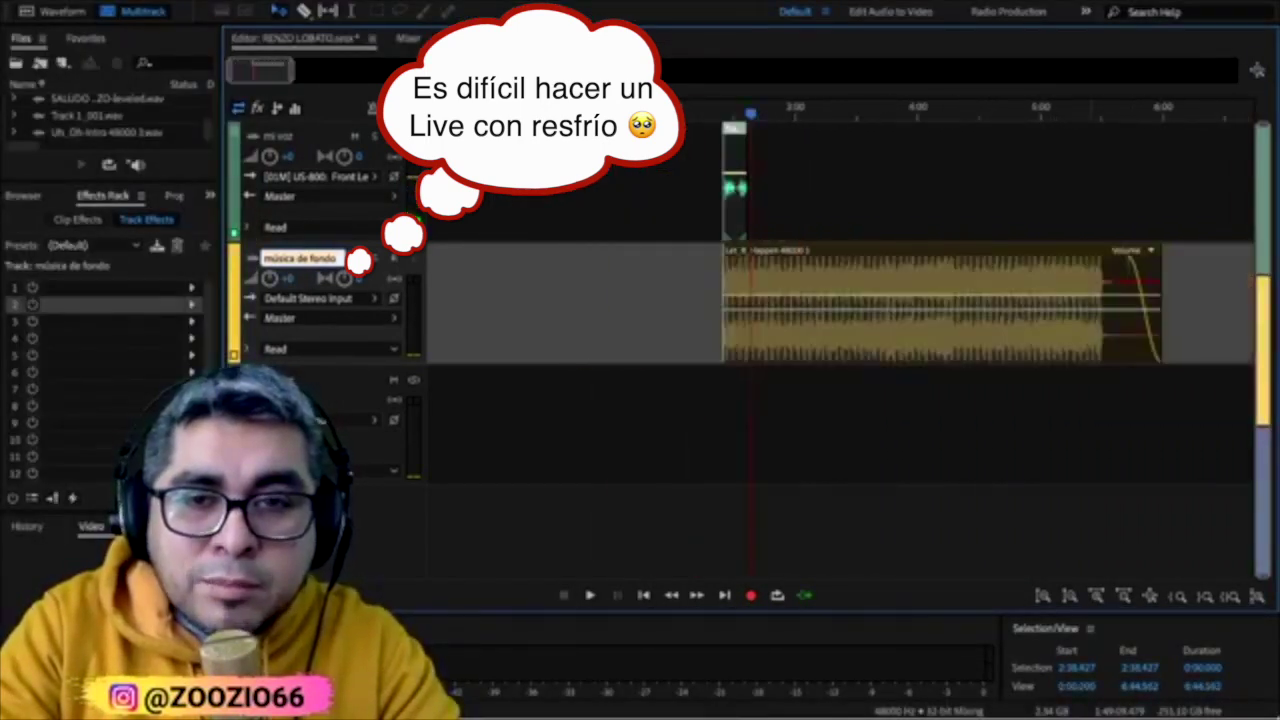
drag(1161, 320, 617, 300)
scroll(757, 300, up, 6)
scroll(757, 300, up, 3)
scroll(640, 300, left, 5)
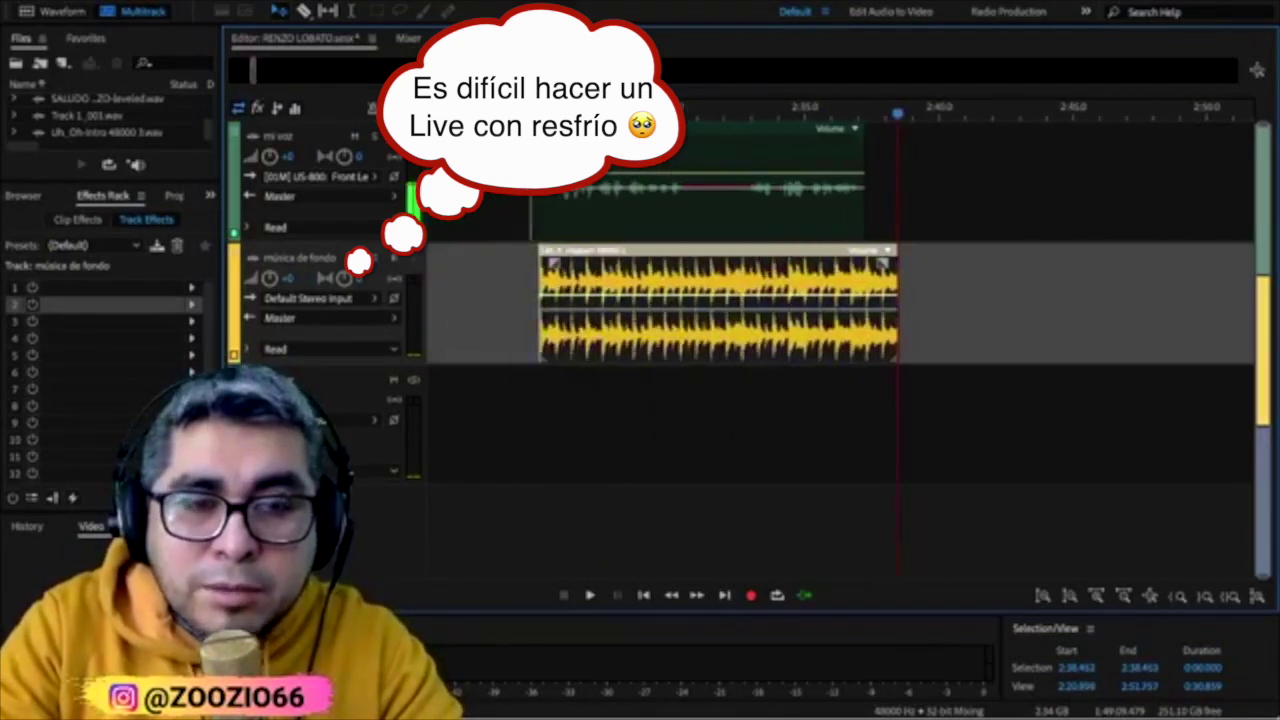
Examine the voice and music clips up close with taller tracks, comparing where the two clips start and end
scroll(640, 300, up, 1)
scroll(638, 325, up, 3)
scroll(344, 279, up, 1)
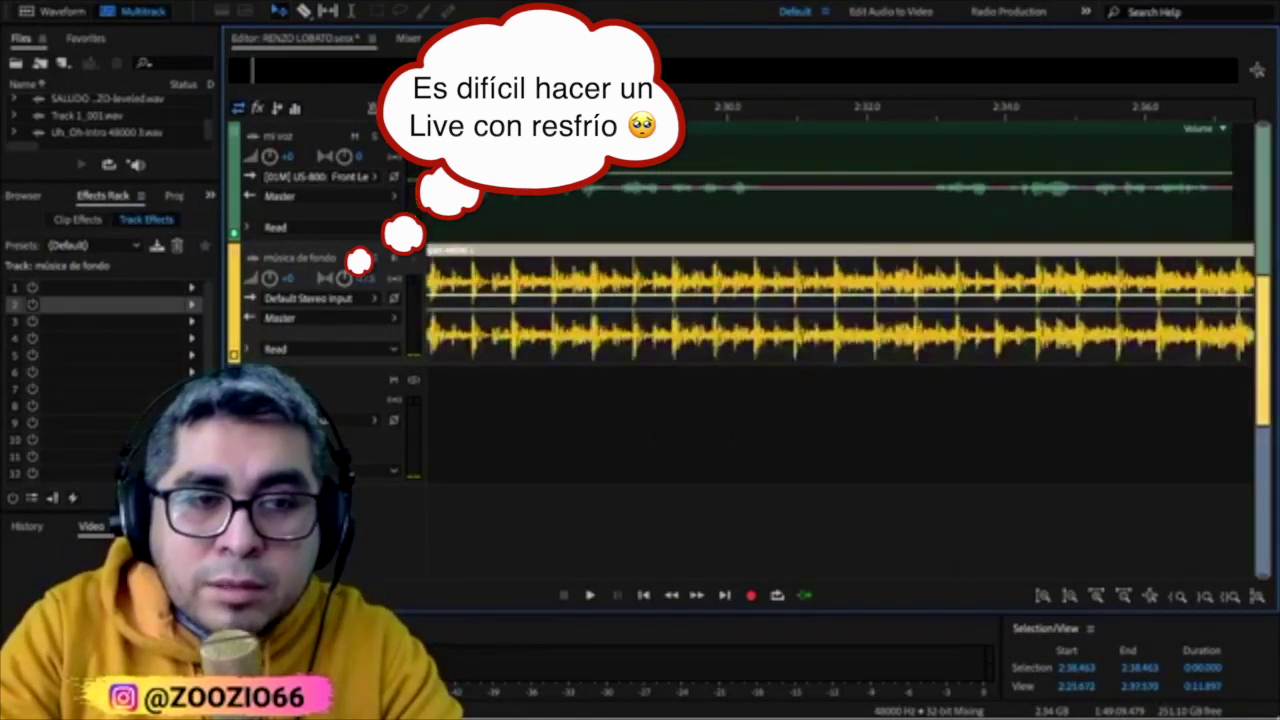
scroll(325, 298, up, 1)
scroll(325, 298, up, 1)
scroll(640, 325, up, 2)
scroll(640, 325, left, 1)
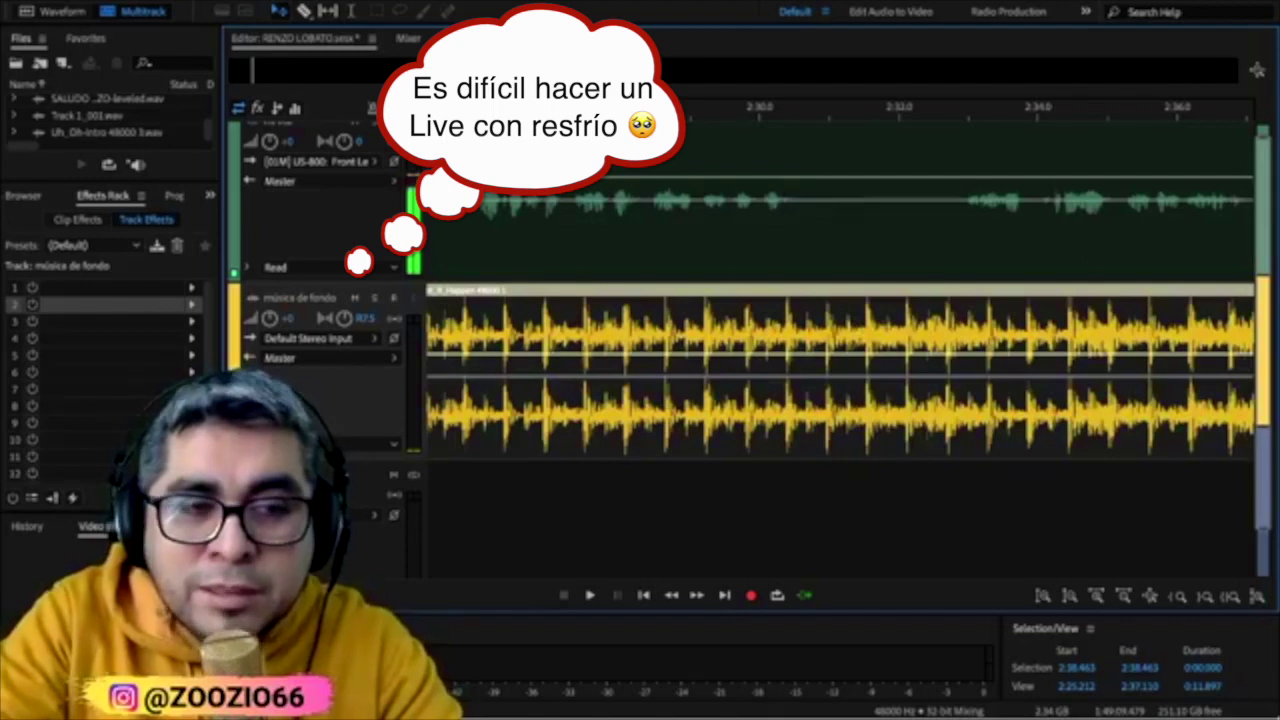
scroll(840, 340, left, 5)
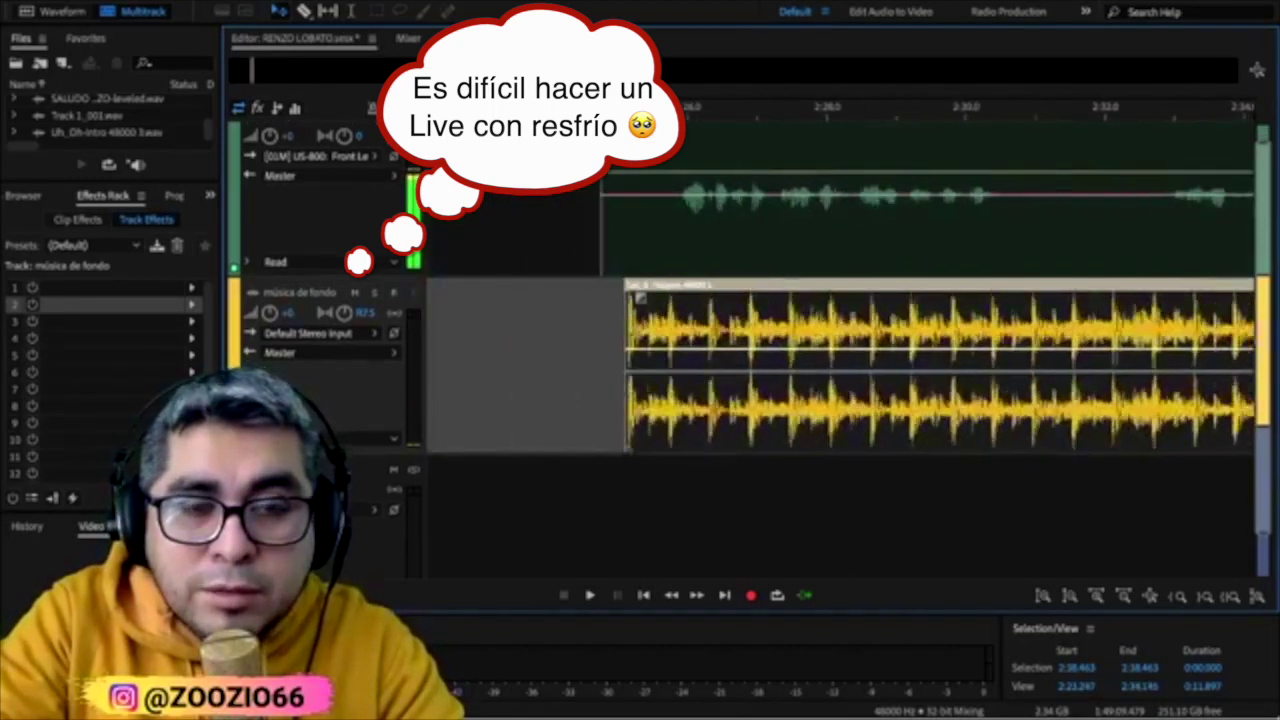
scroll(916, 310, right, 1)
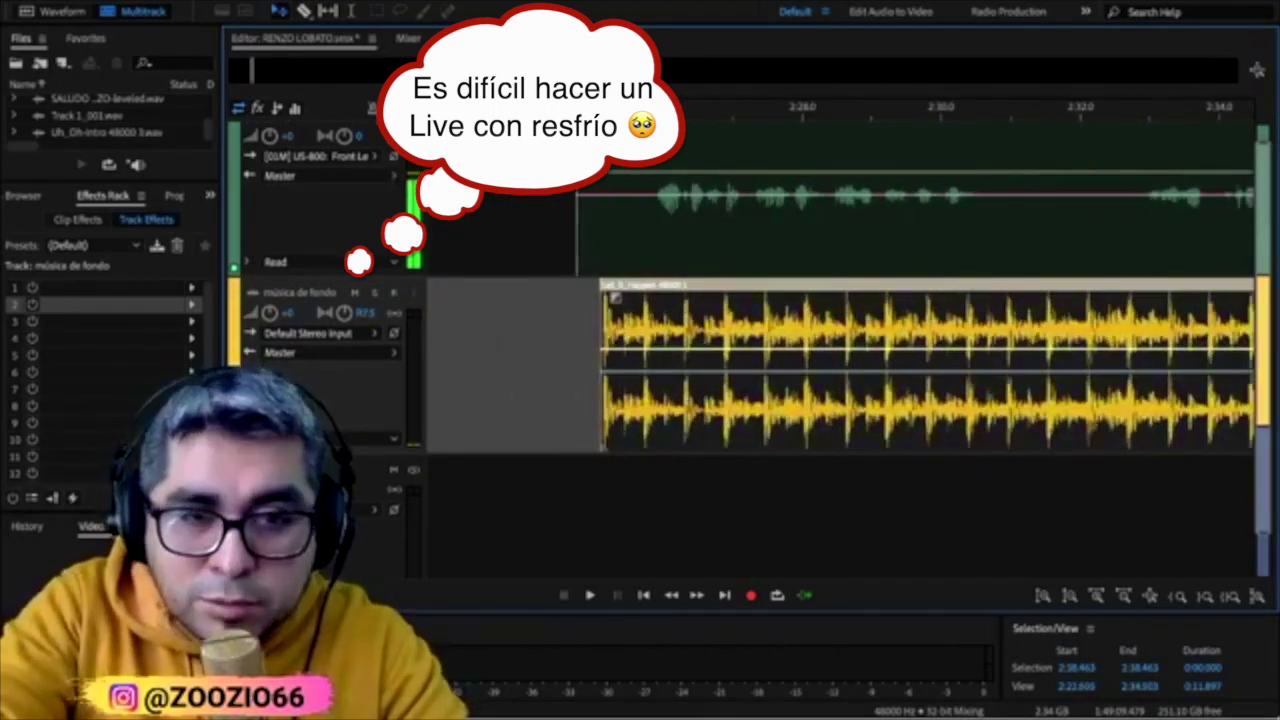
scroll(916, 330, right, 2)
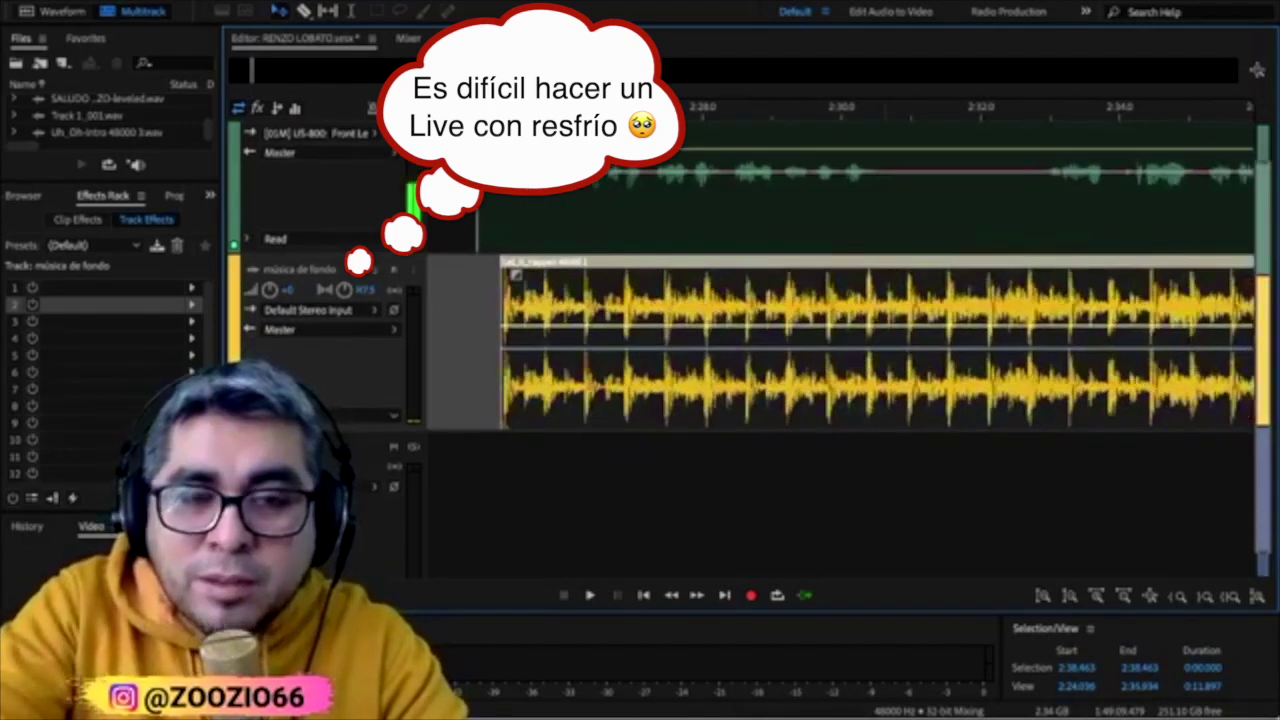
scroll(754, 340, right, 1)
click(740, 250)
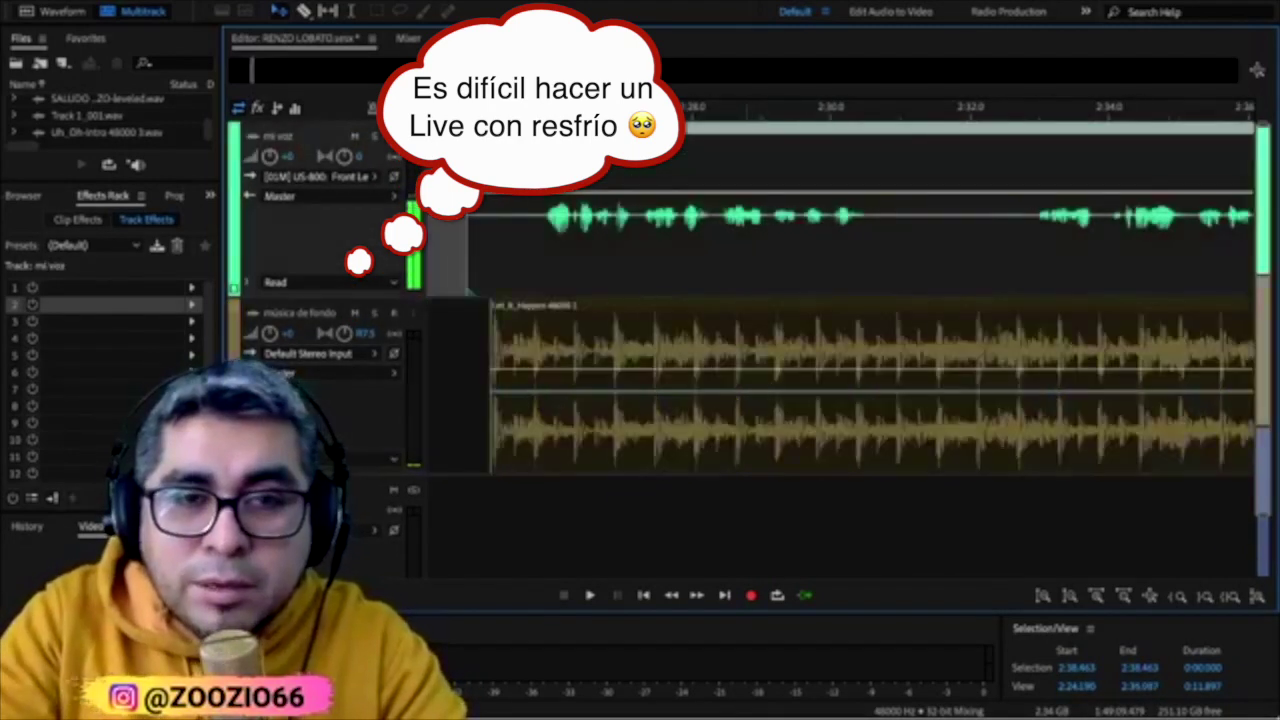
scroll(722, 250, down, 3)
scroll(721, 250, down, 2)
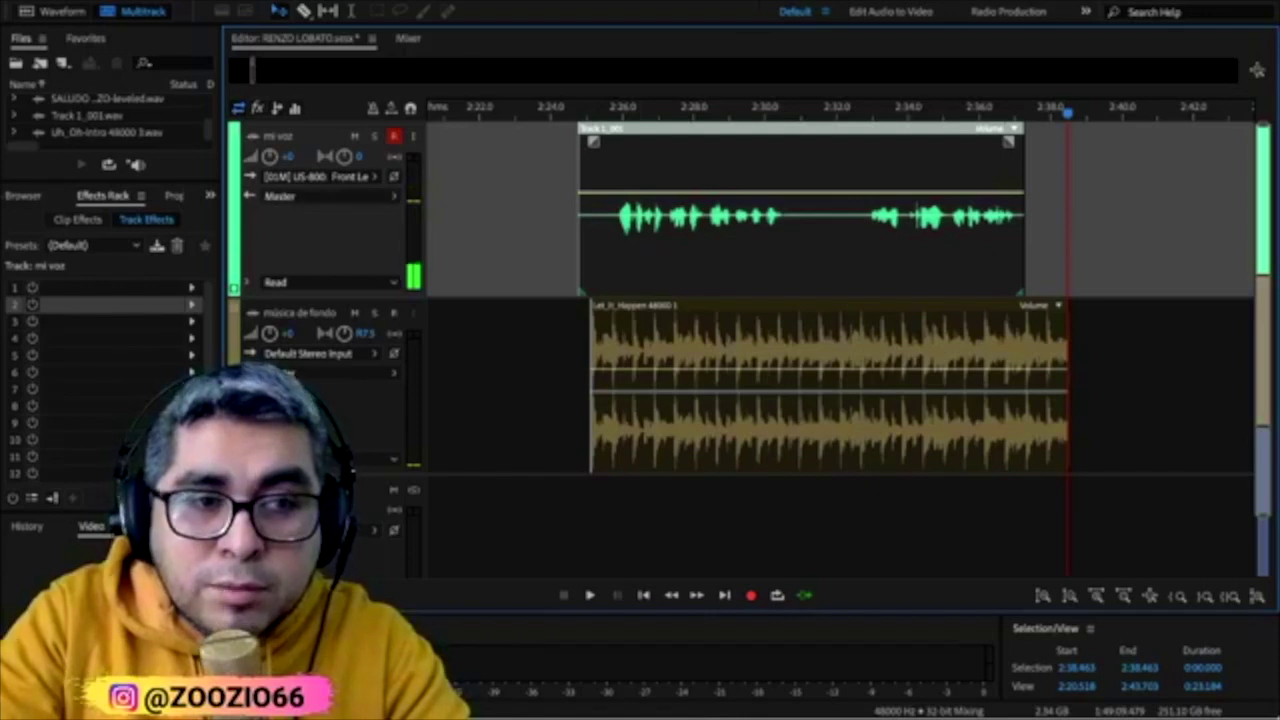
Lower the "música de fondo" track's volume to -19.5 dB and set its pan to 0
click(370, 410)
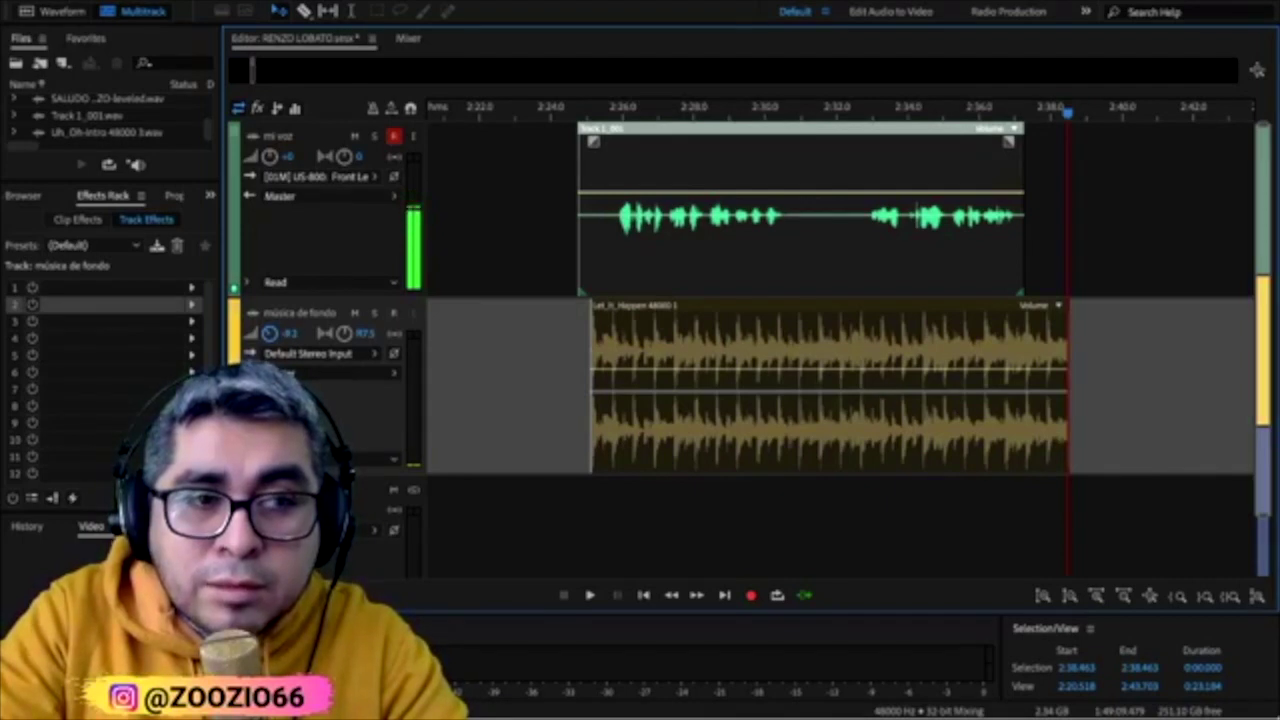
drag(270, 334, 270, 345)
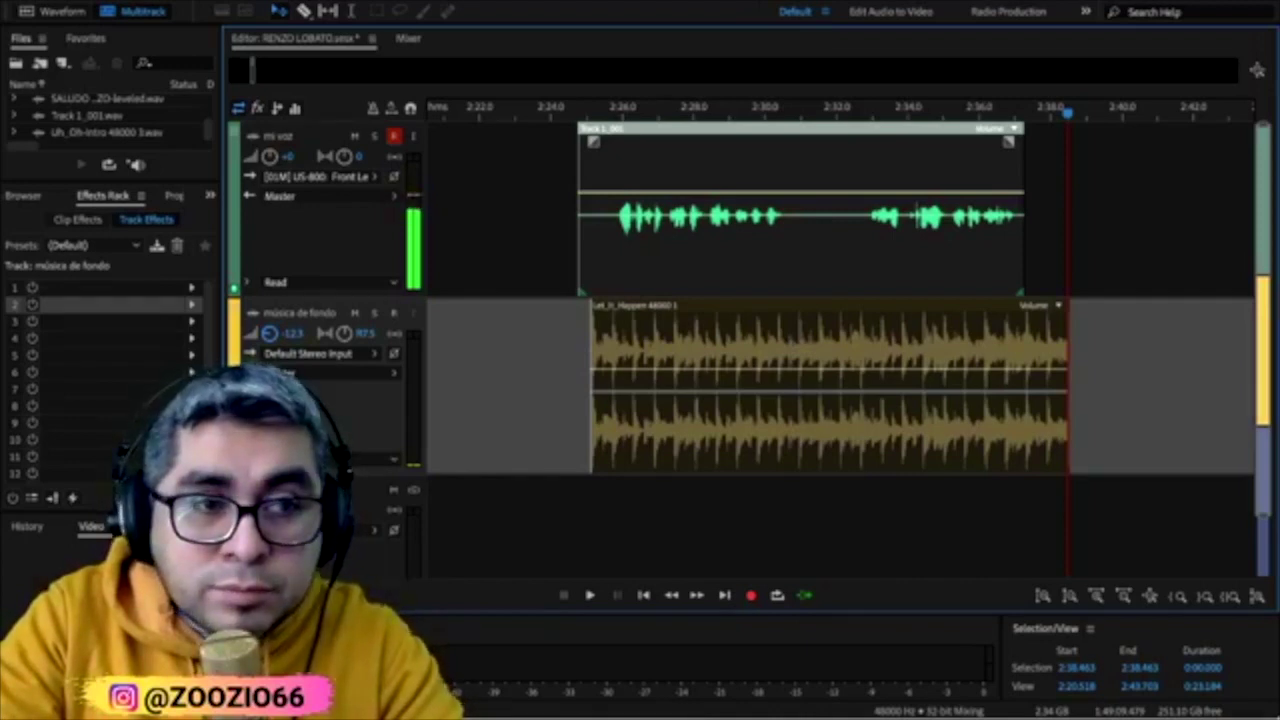
drag(270, 334, 270, 346)
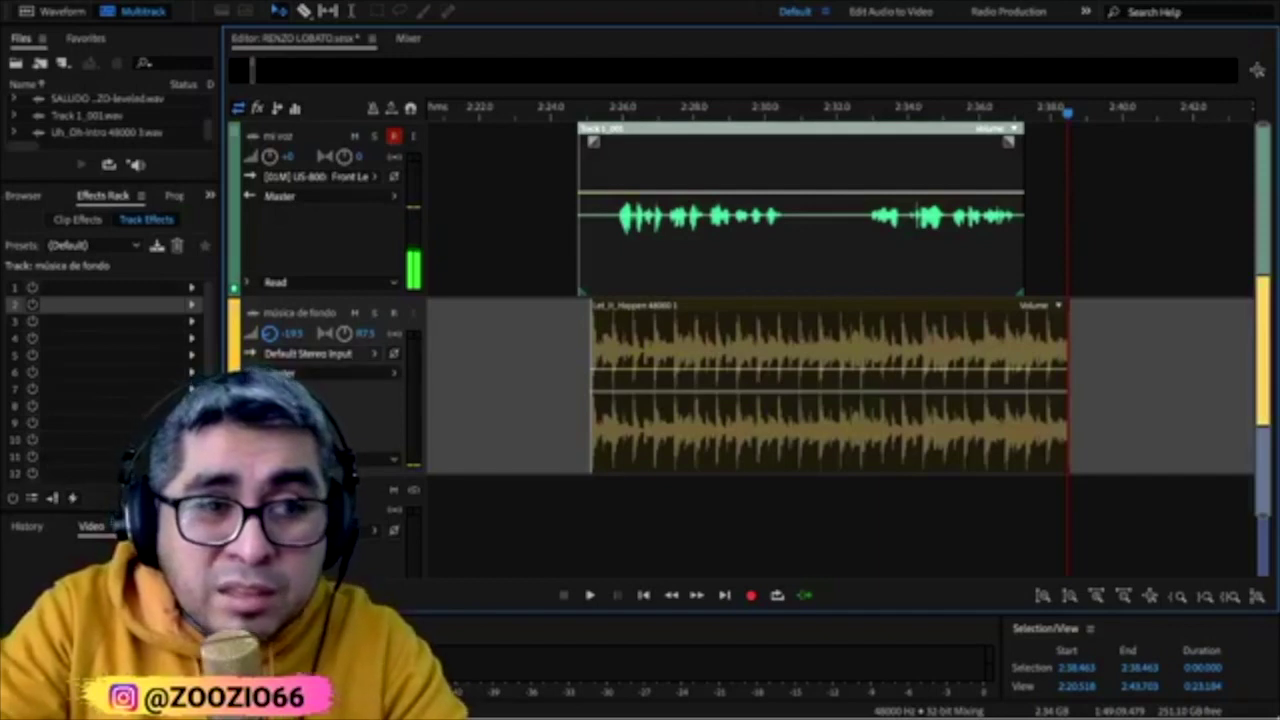
click(367, 334)
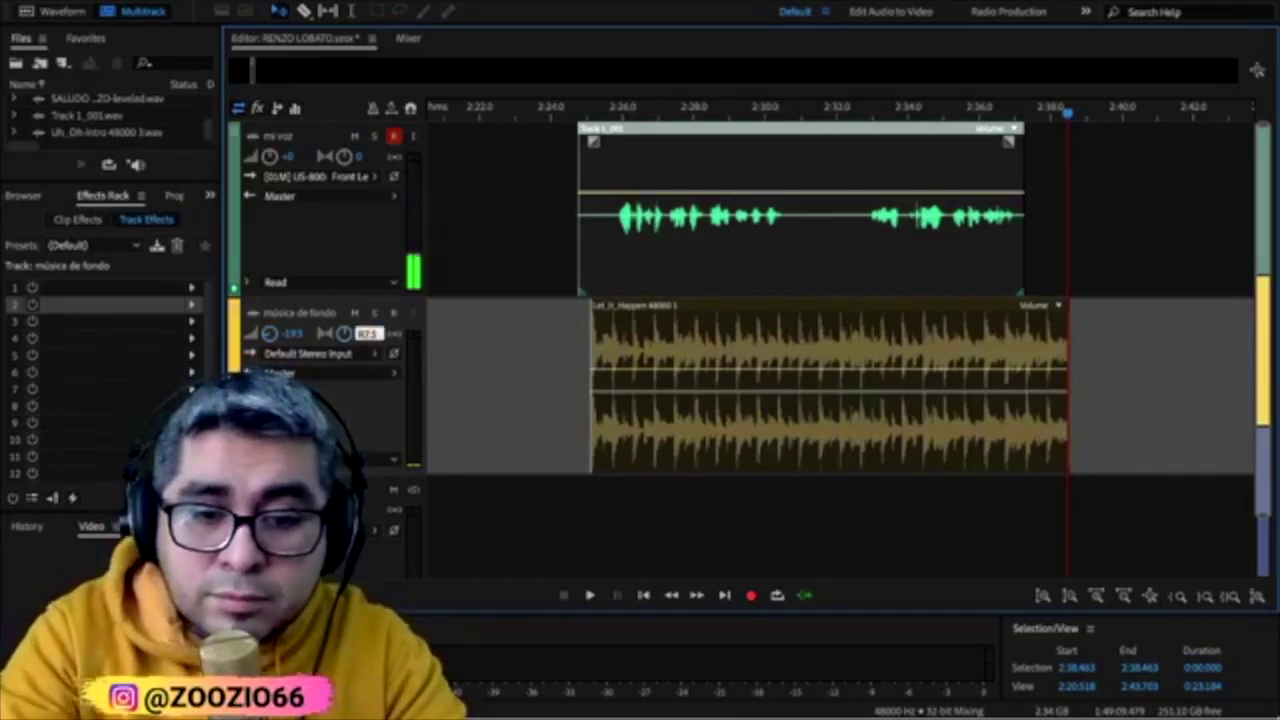
text(0)
key(Return)
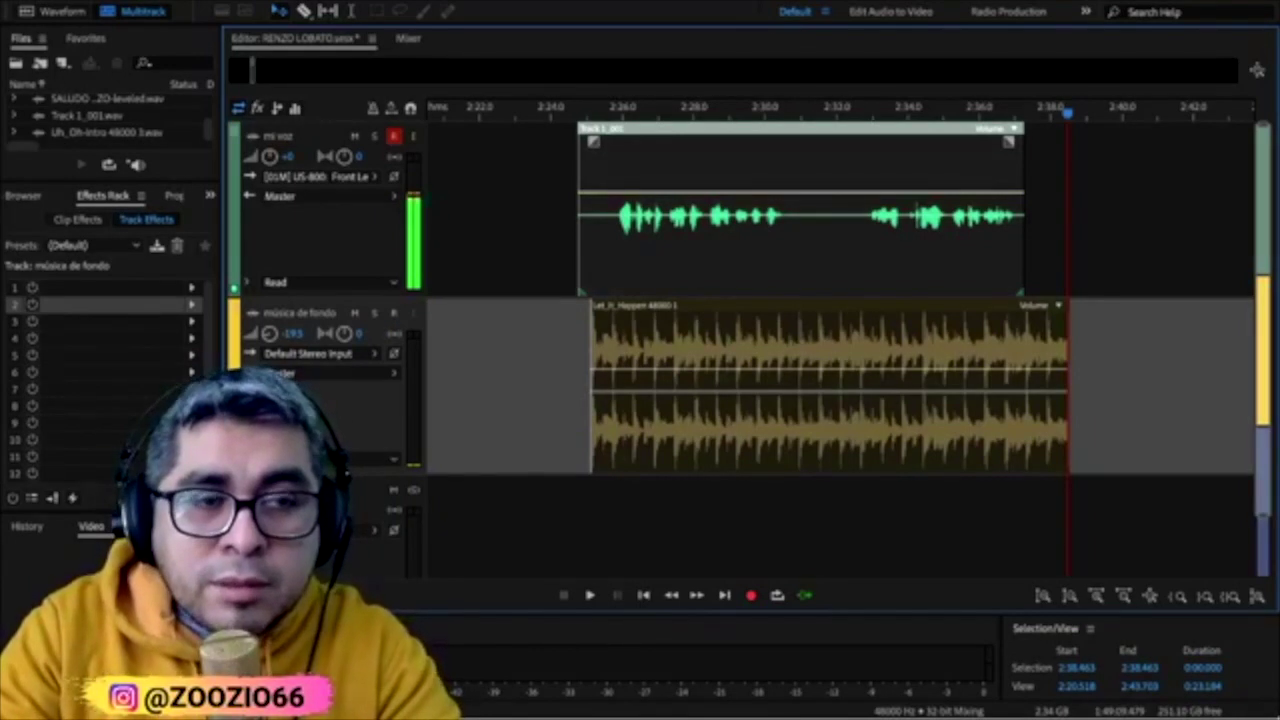
Add a Parametric Equalizer as the first track effect on the "mi voz" track and open its settings
click(440, 245)
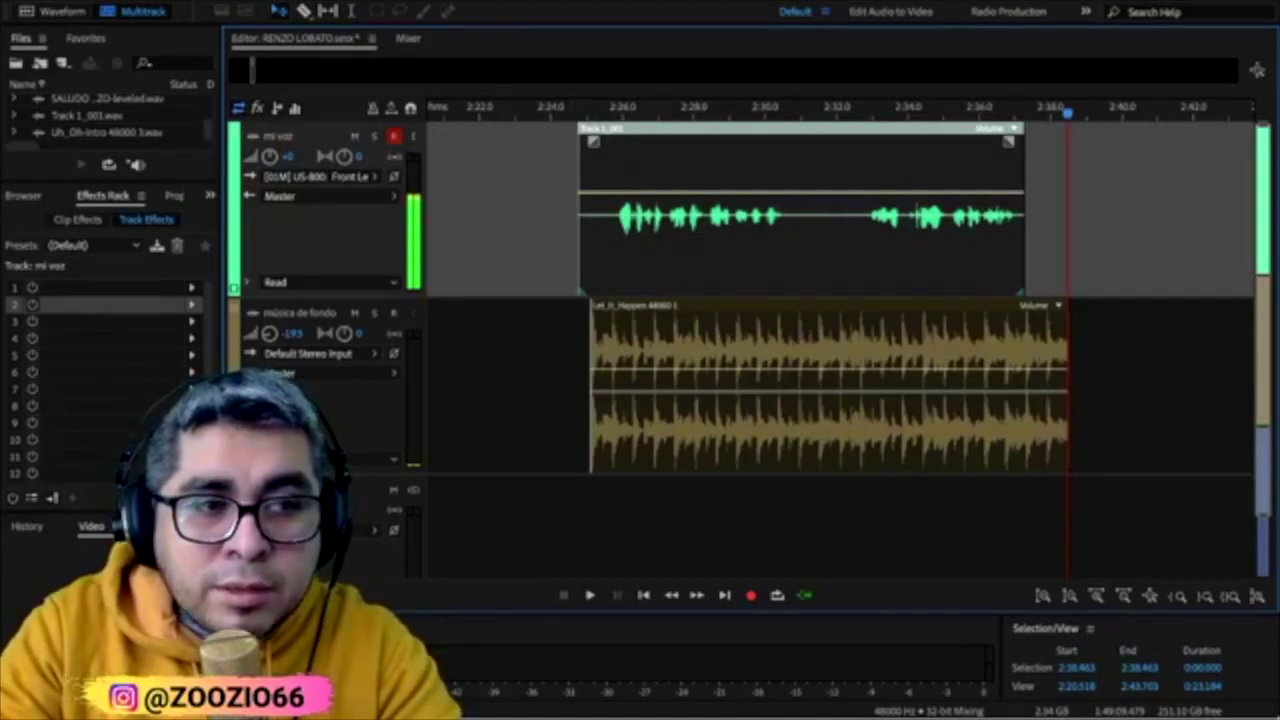
click(115, 288)
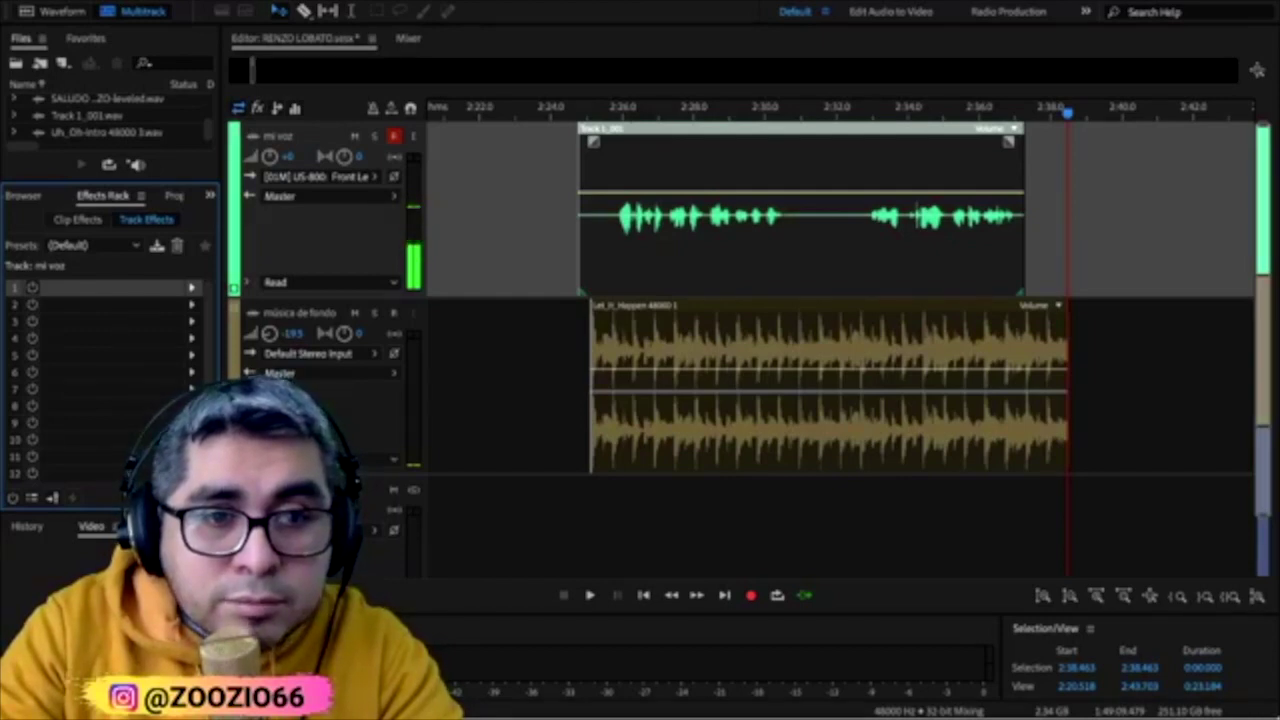
click(191, 287)
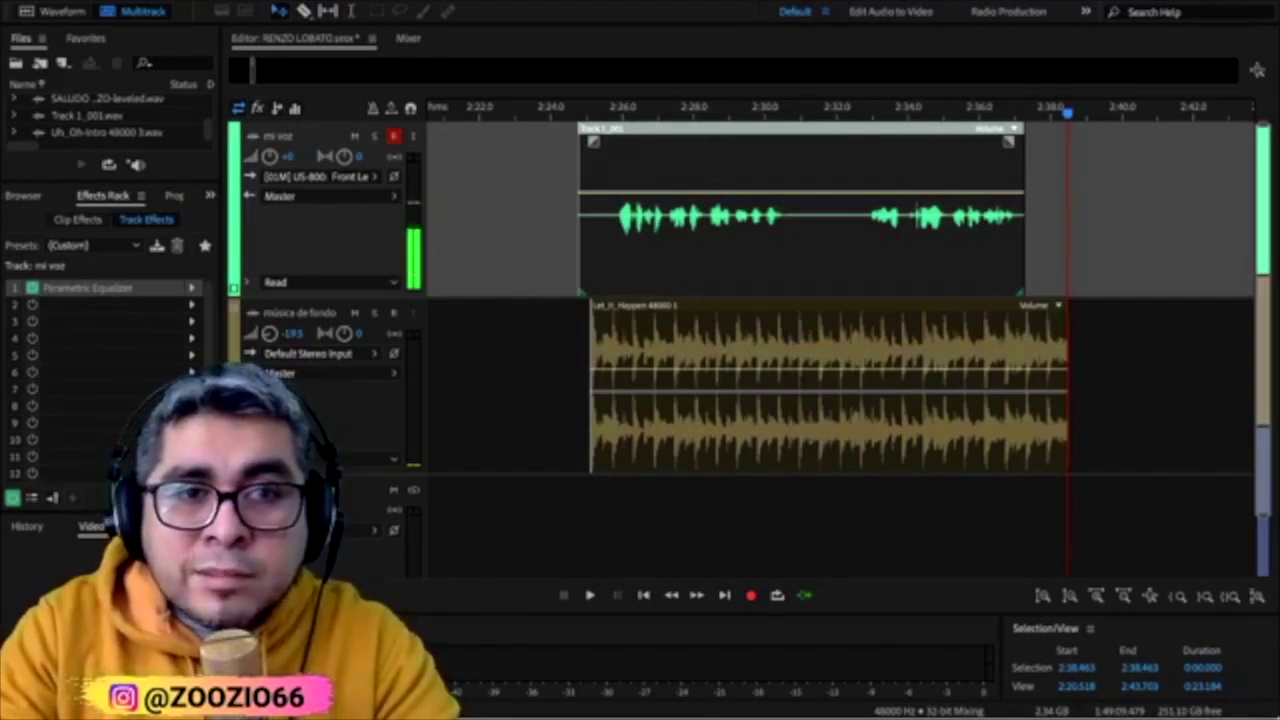
double_click(88, 288)
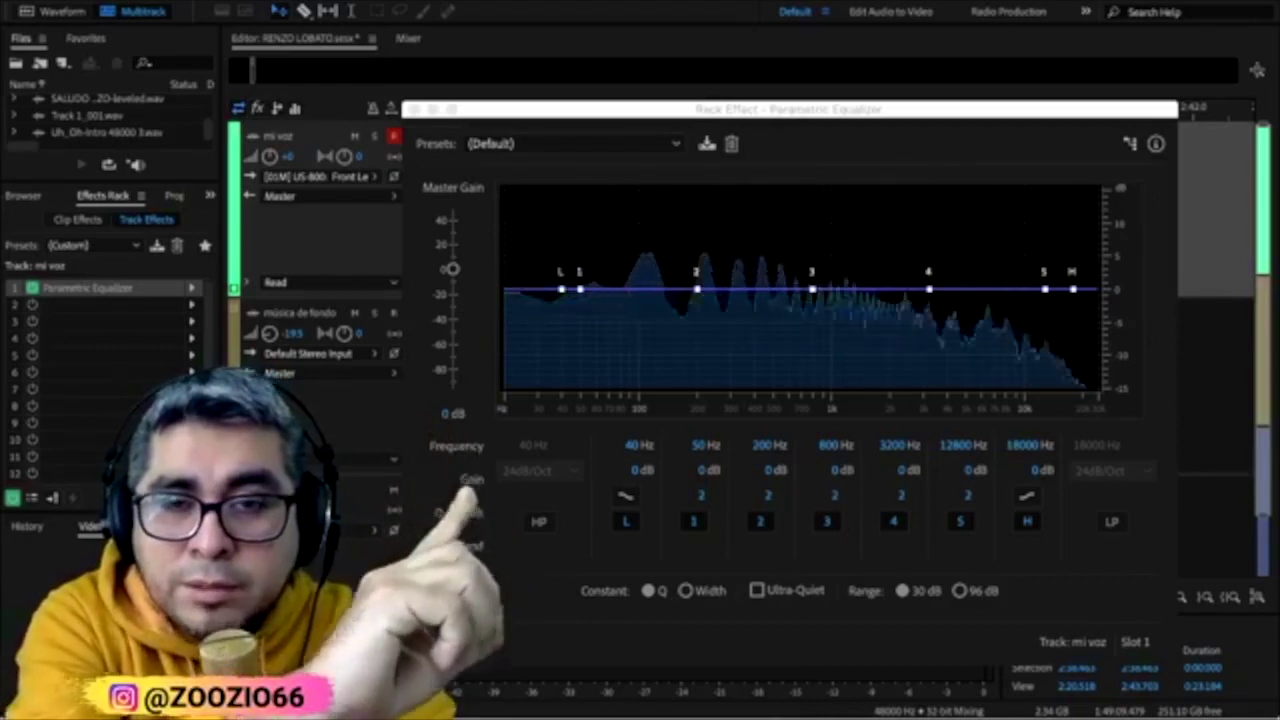
Set the equalizer's low shelf to -12.3 dB at 37 Hz and band 3 to 0.5 dB at 794 Hz
key(super+Tab)
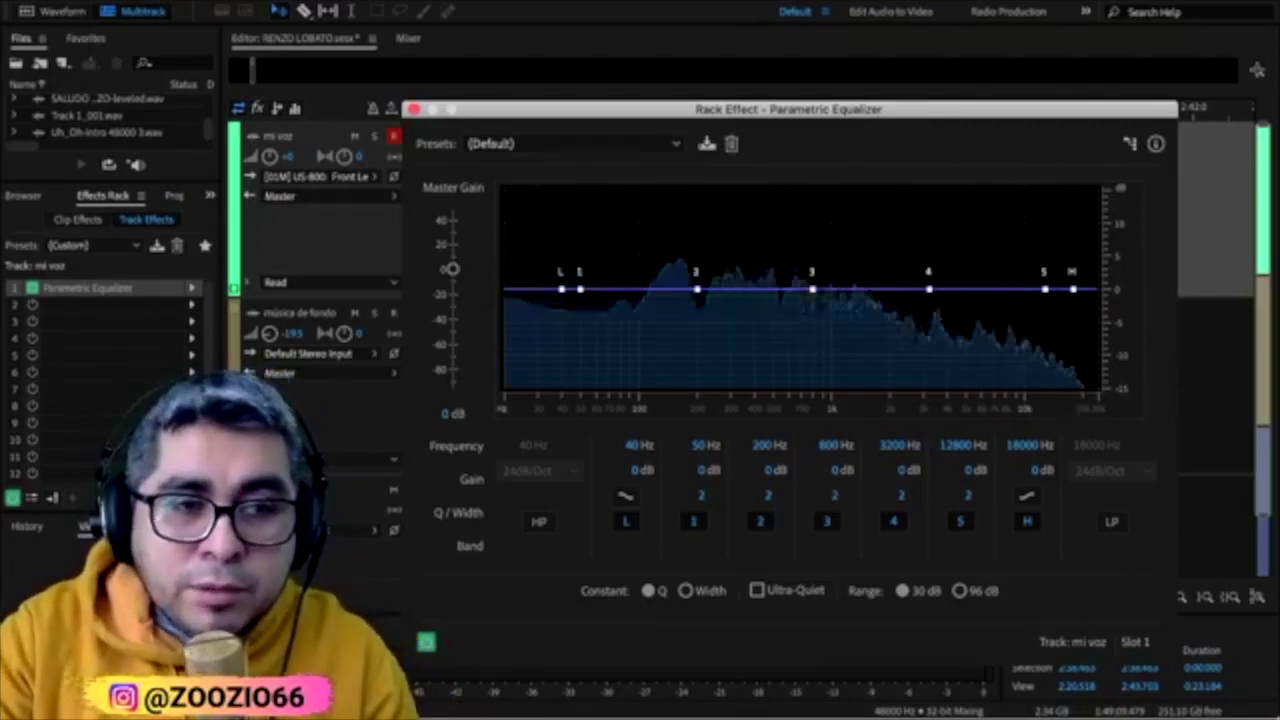
drag(561, 289, 555, 369)
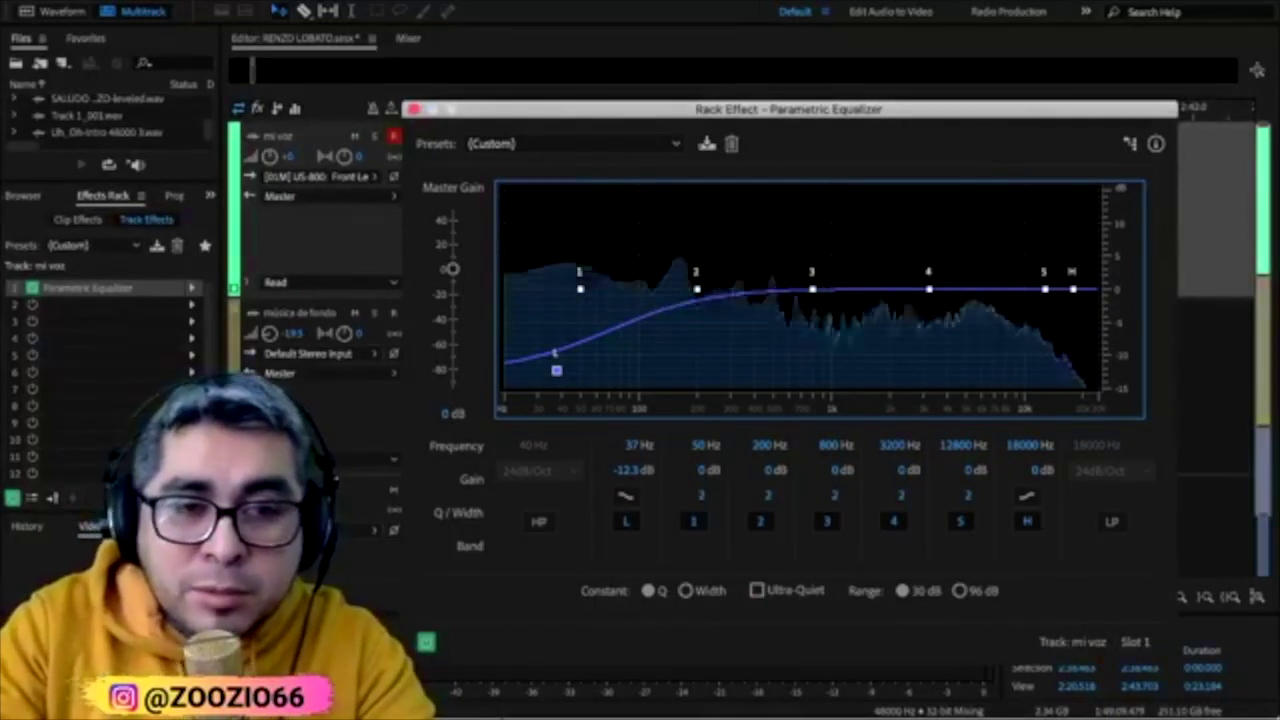
mouse_move(812, 290)
mouse_down()
mouse_move(812, 268)
mouse_move(812, 287)
mouse_up()
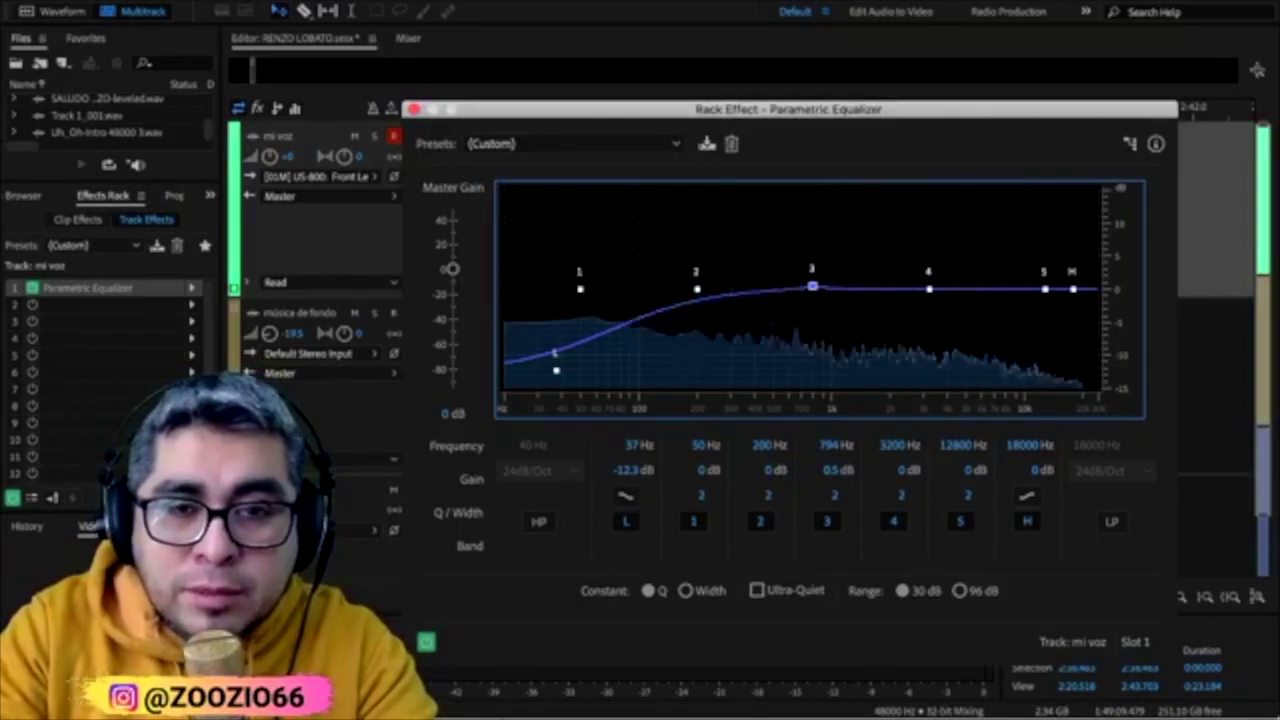
key(alt+Tab)
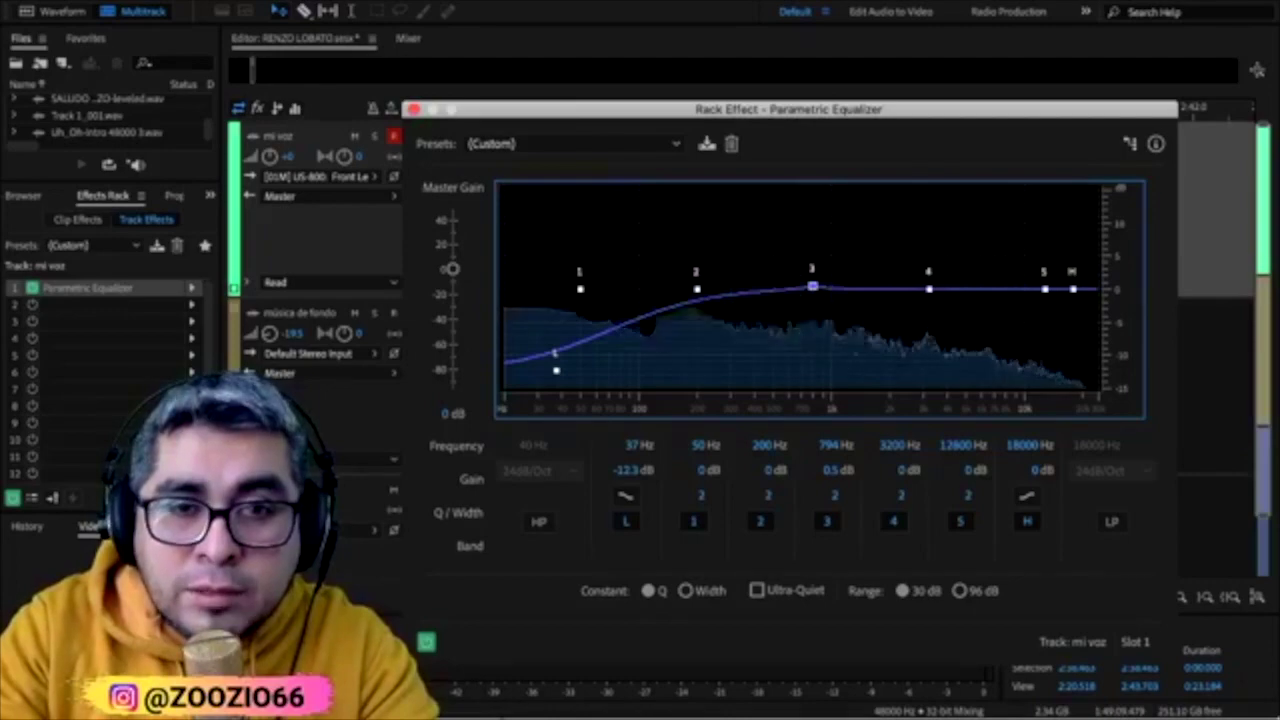
Boost the voice equalizer's band 5 to 6.2 dB at 13376 Hz and its high shelf to 7.9 dB at 18714 Hz
drag(1044, 289, 1048, 248)
drag(1073, 289, 1077, 237)
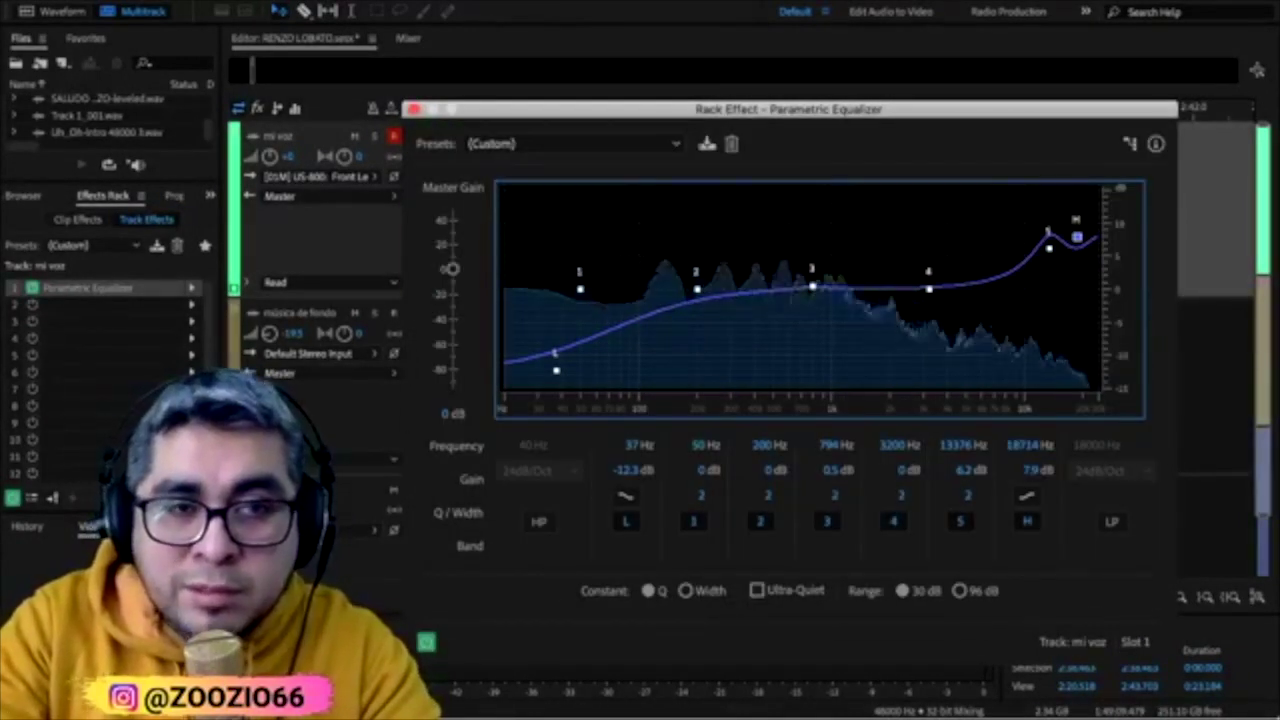
Apply the Vocal Enhancer preset to the "mi voz" track's Parametric Equalizer and close the effect's settings
click(575, 144)
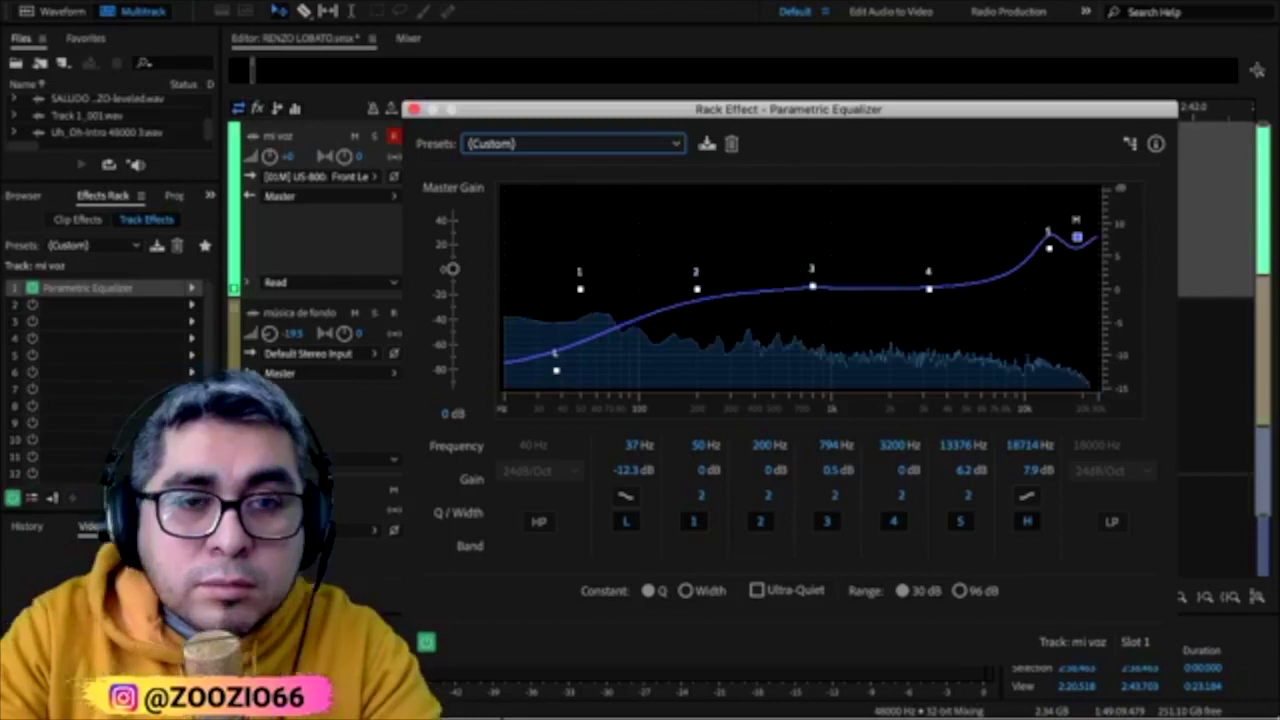
click(575, 144)
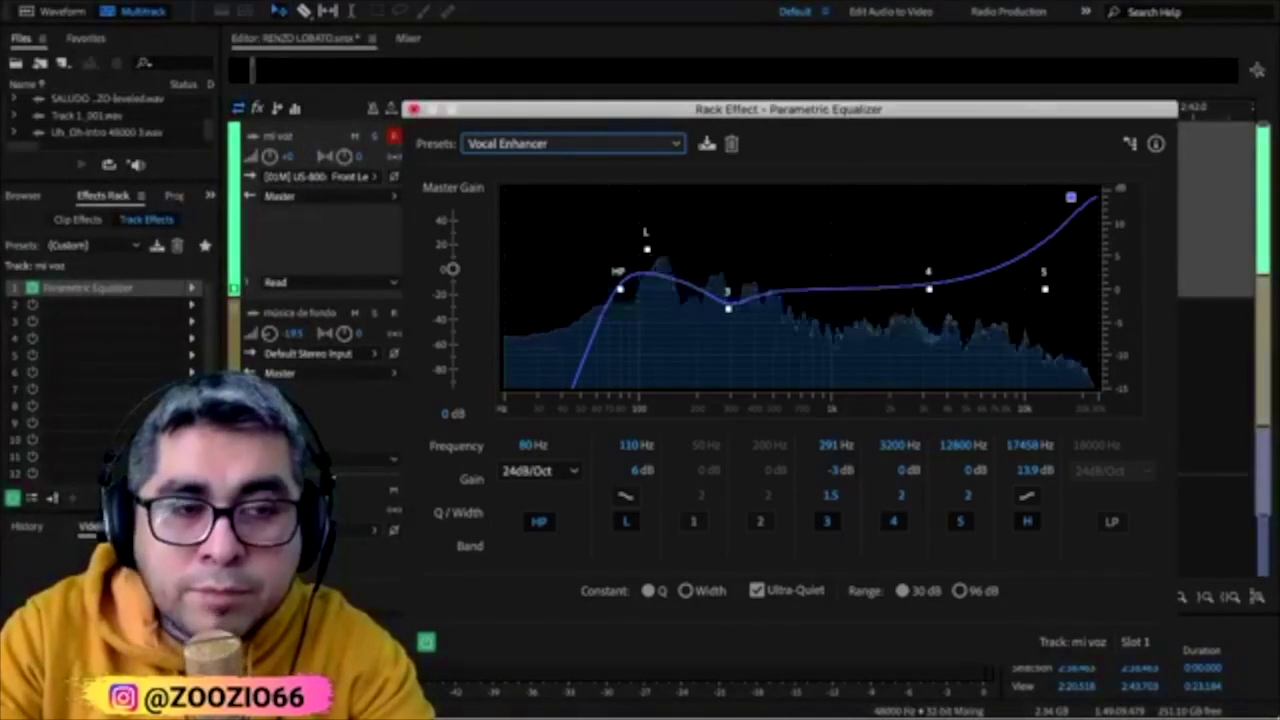
click(414, 109)
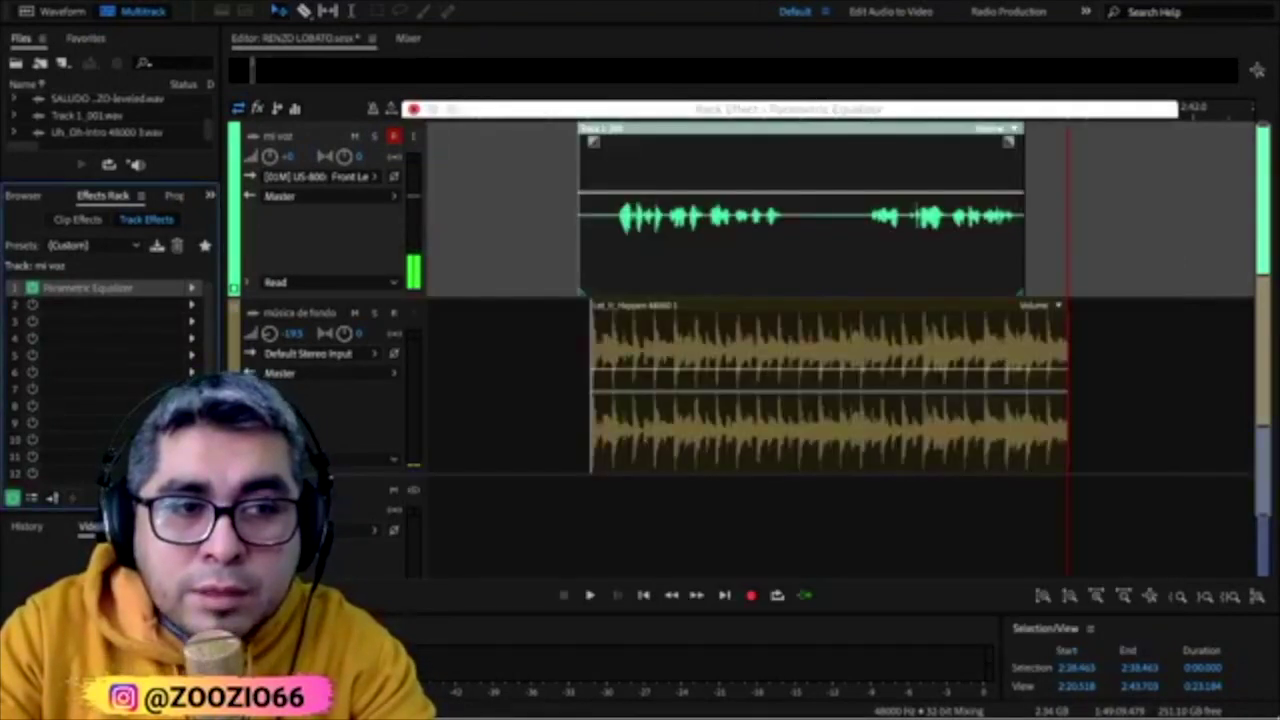
Add a Parametric Equalizer as the first track effect on the "música de fondo" track
click(302, 313)
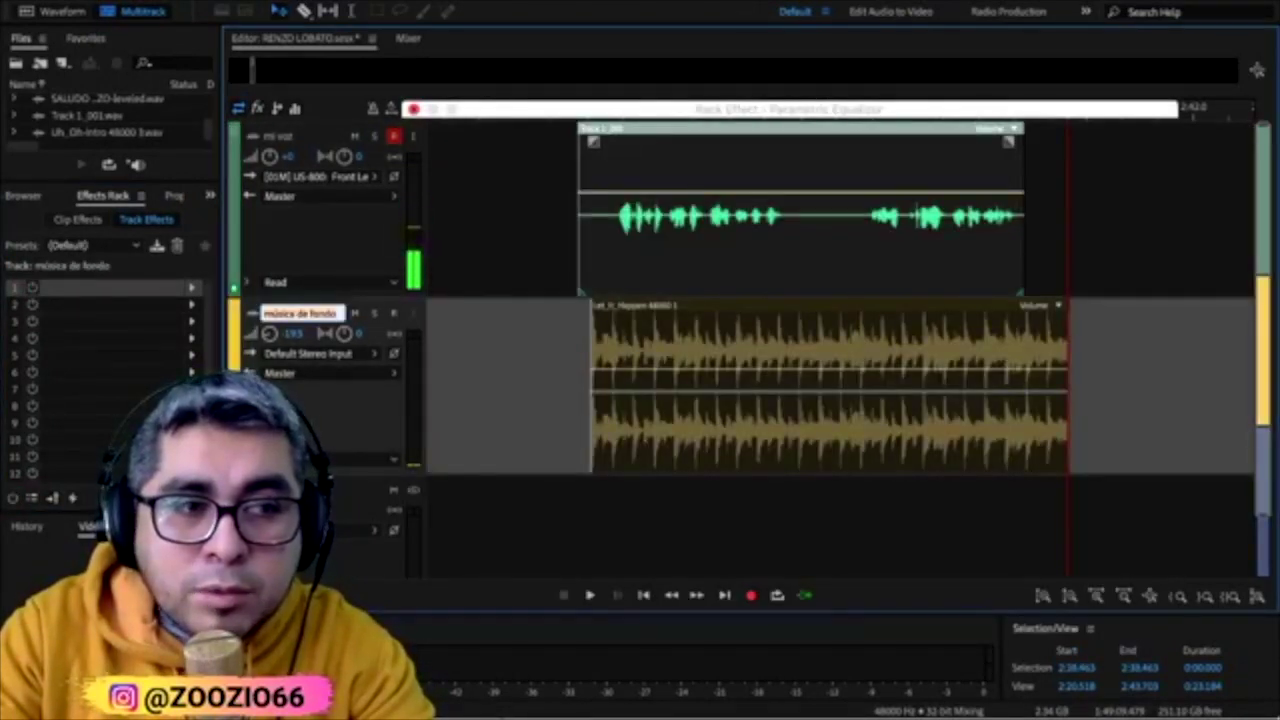
key(Return)
click(192, 288)
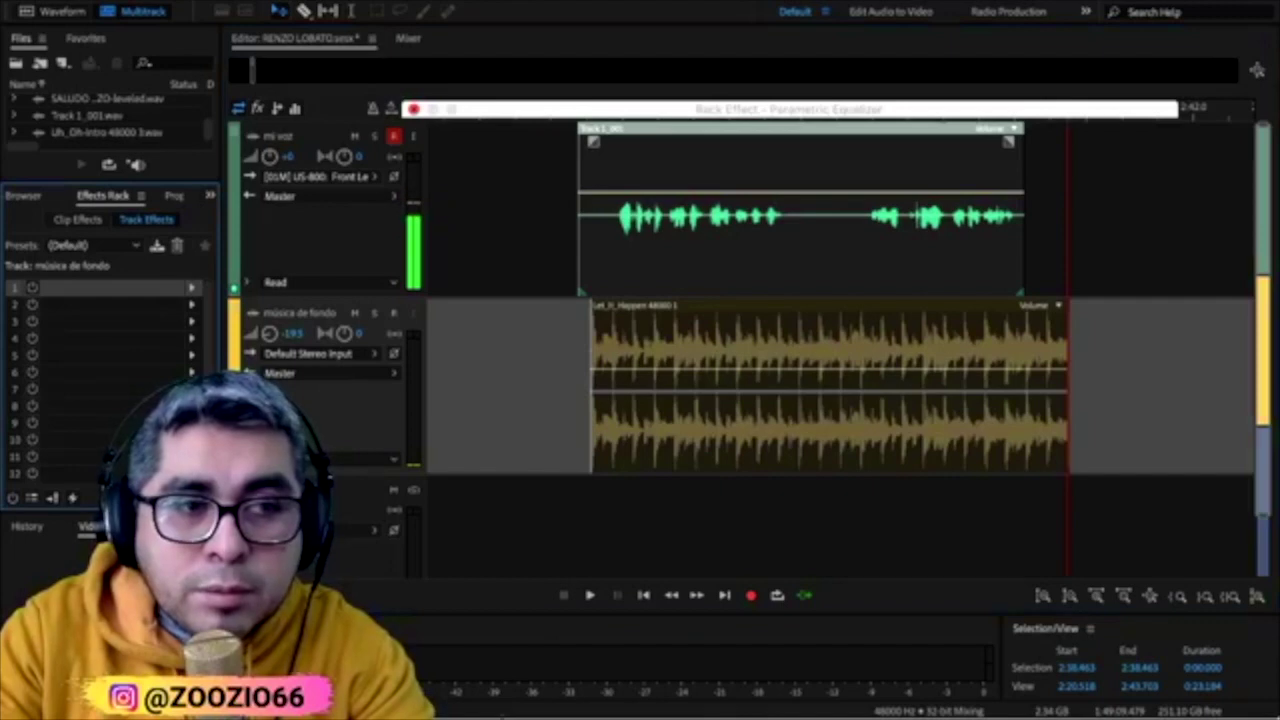
click(345, 415)
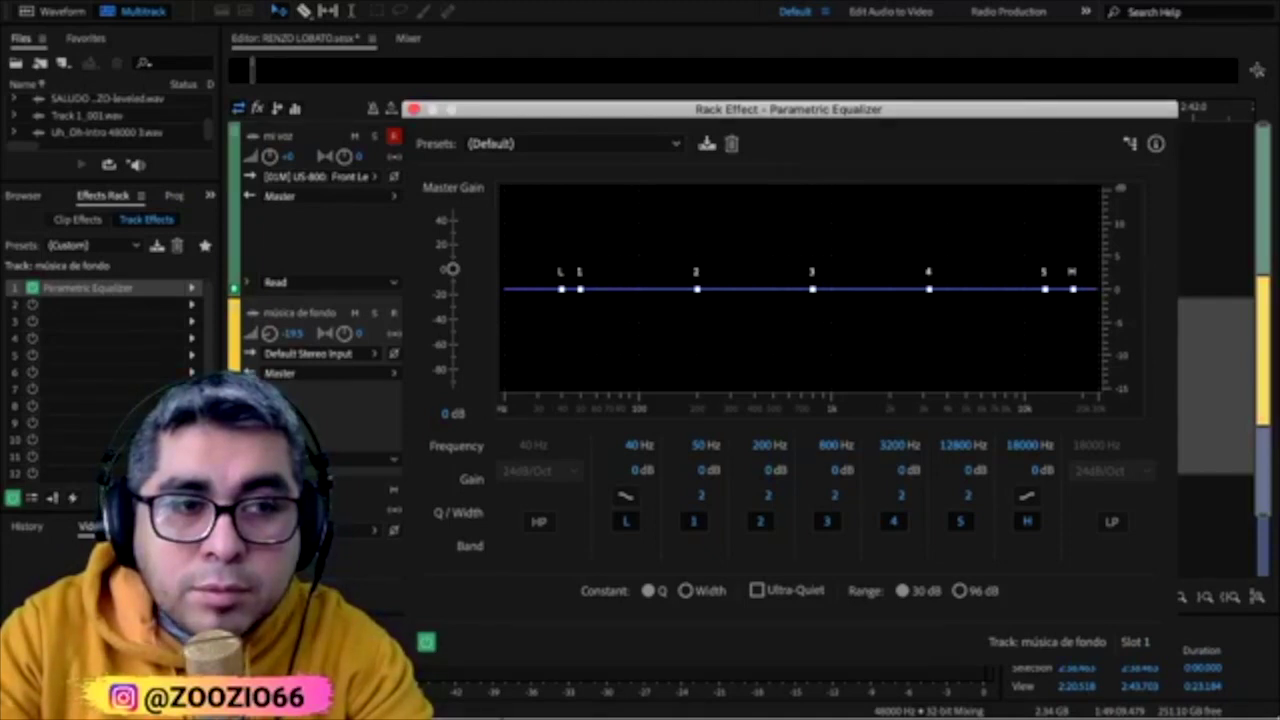
Mute the "mi voz" track and solo the "música de fondo" track
click(300, 313)
key(Return)
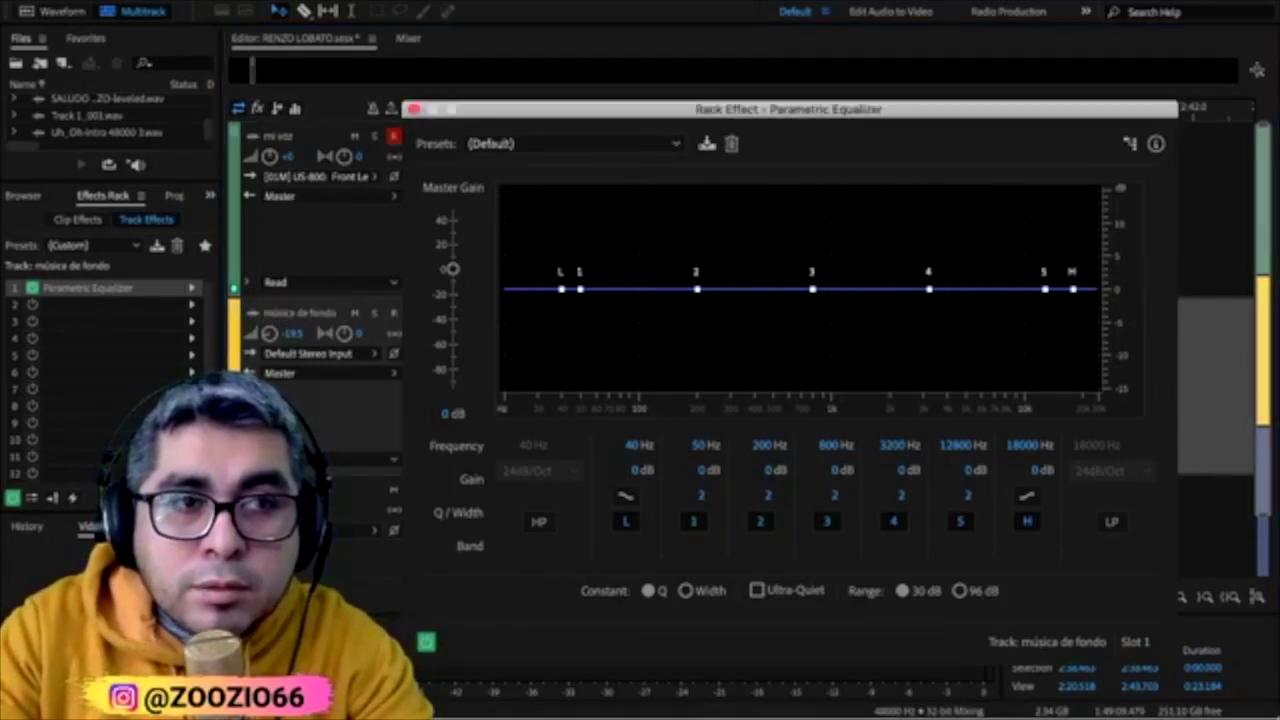
click(354, 136)
click(374, 313)
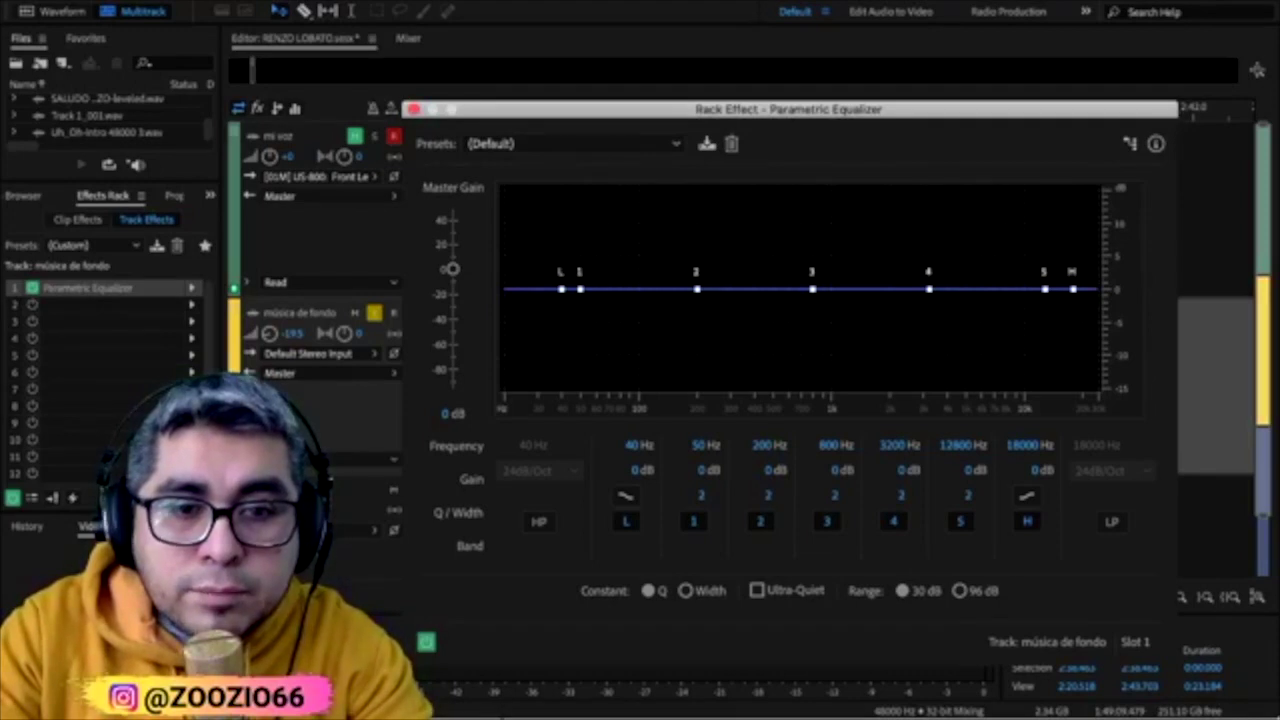
Play the soloed background music and examine its frequency spectrum in the Parametric Equalizer, then stop playback
key(space)
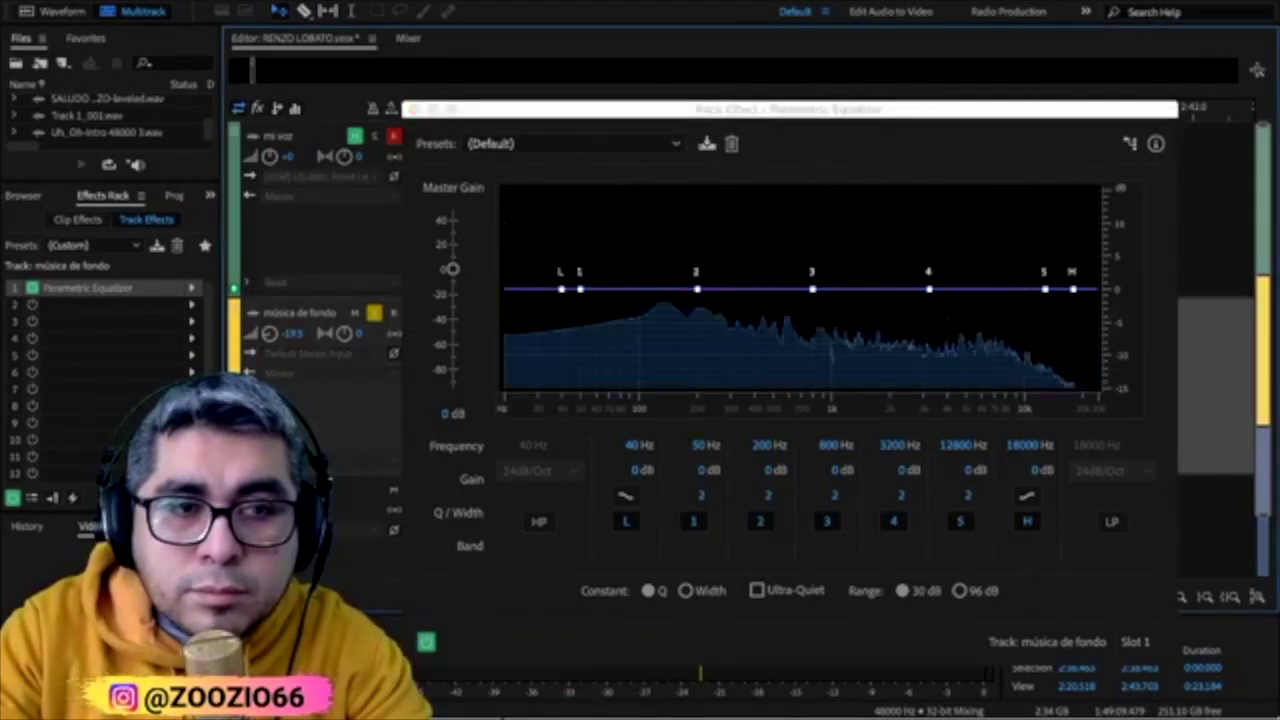
click(414, 109)
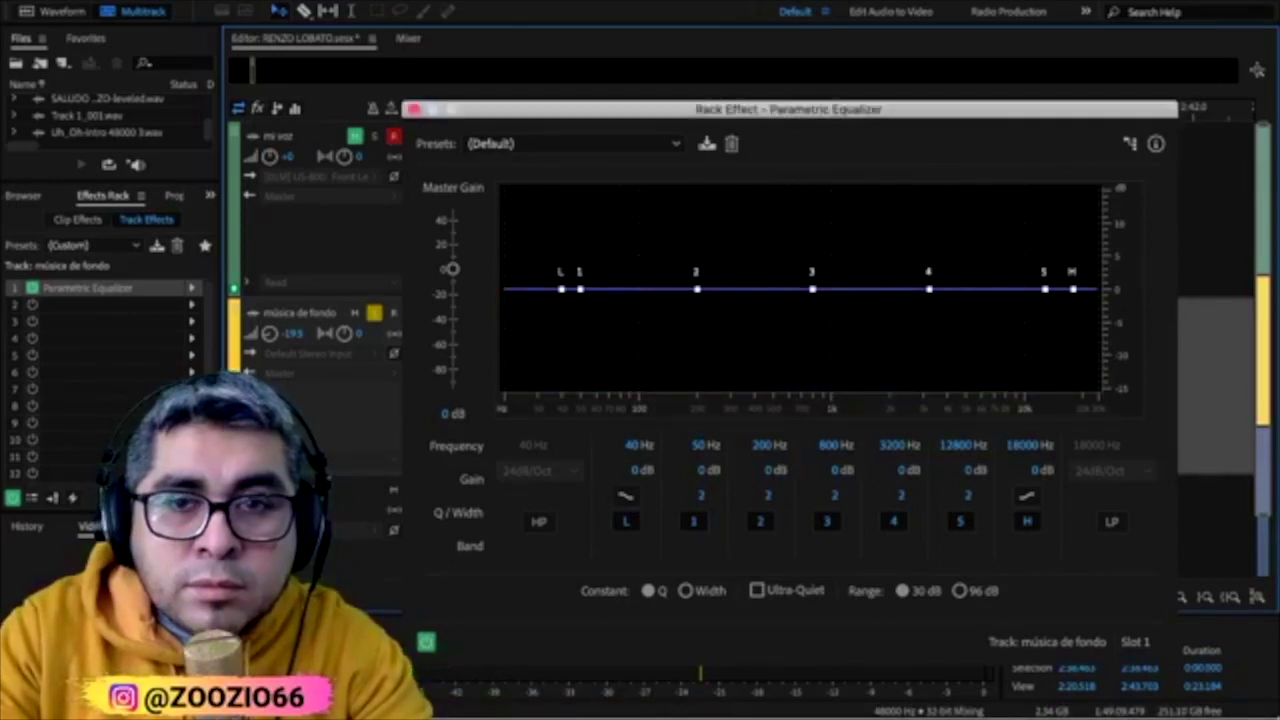
key(space)
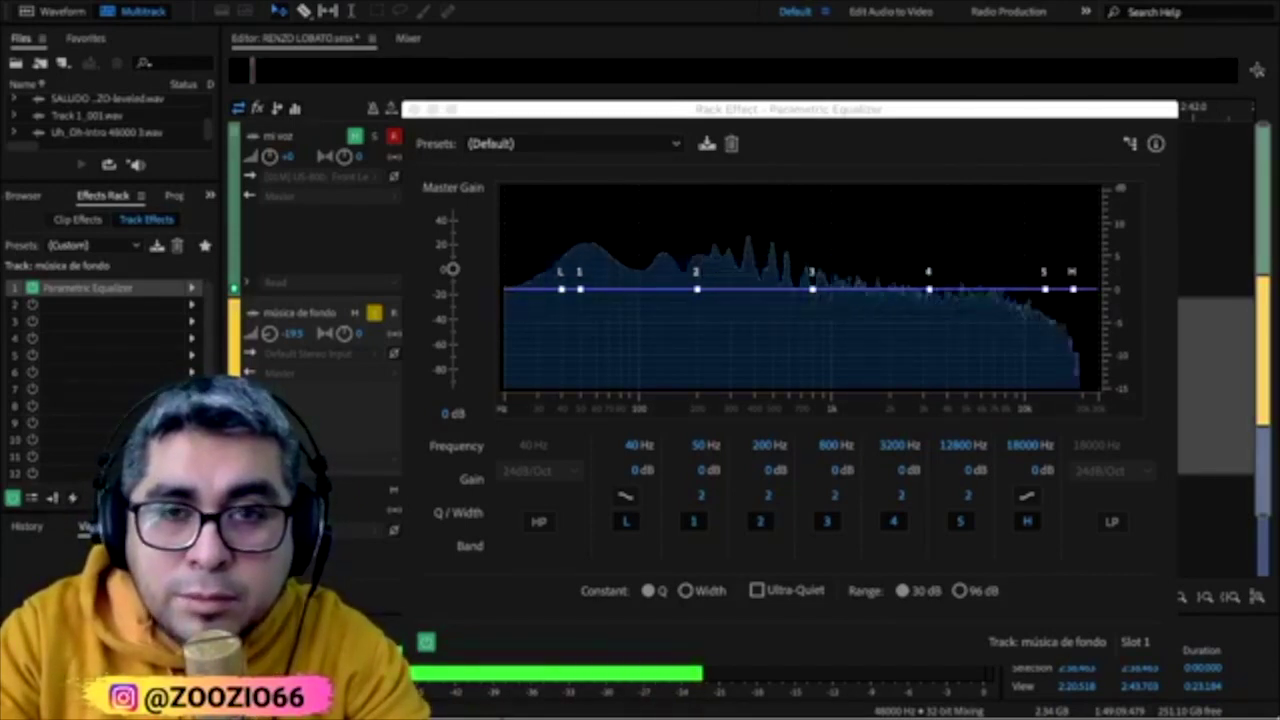
key(space)
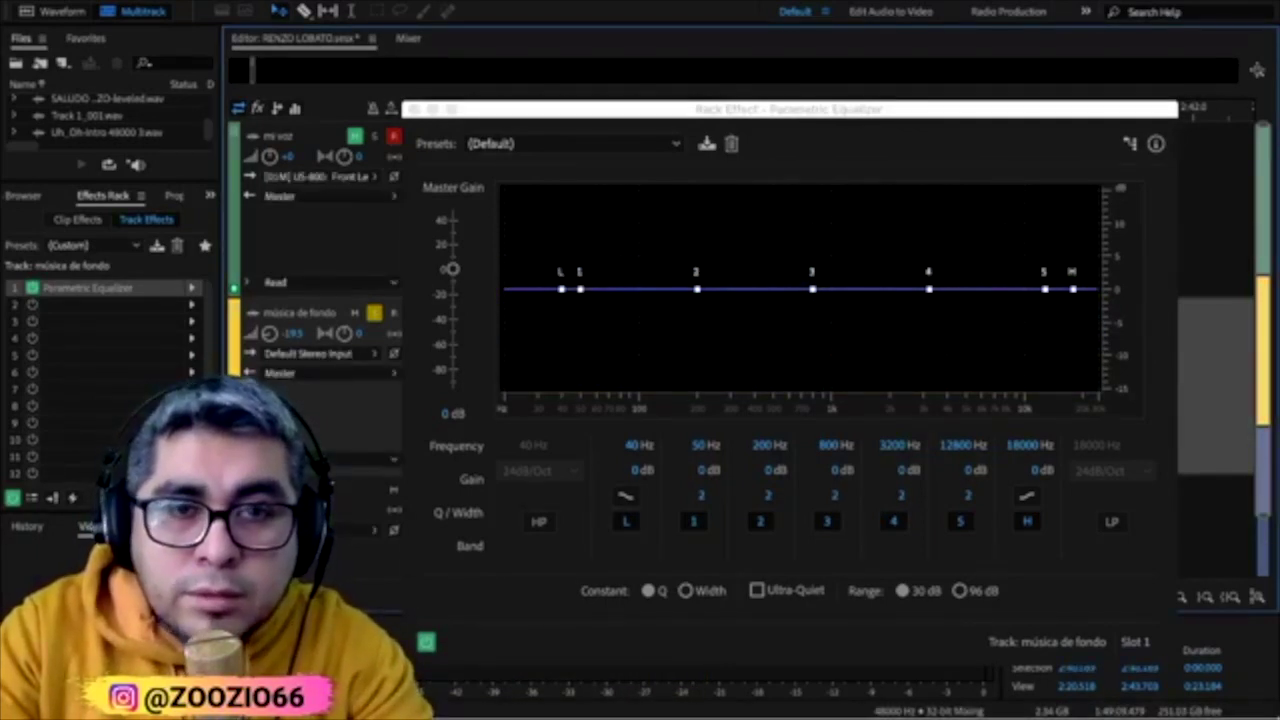
Cut the background music's treble by lowering band 5 of its Parametric Equalizer and shifting it to a higher frequency
click(790, 109)
key(super+Tab)
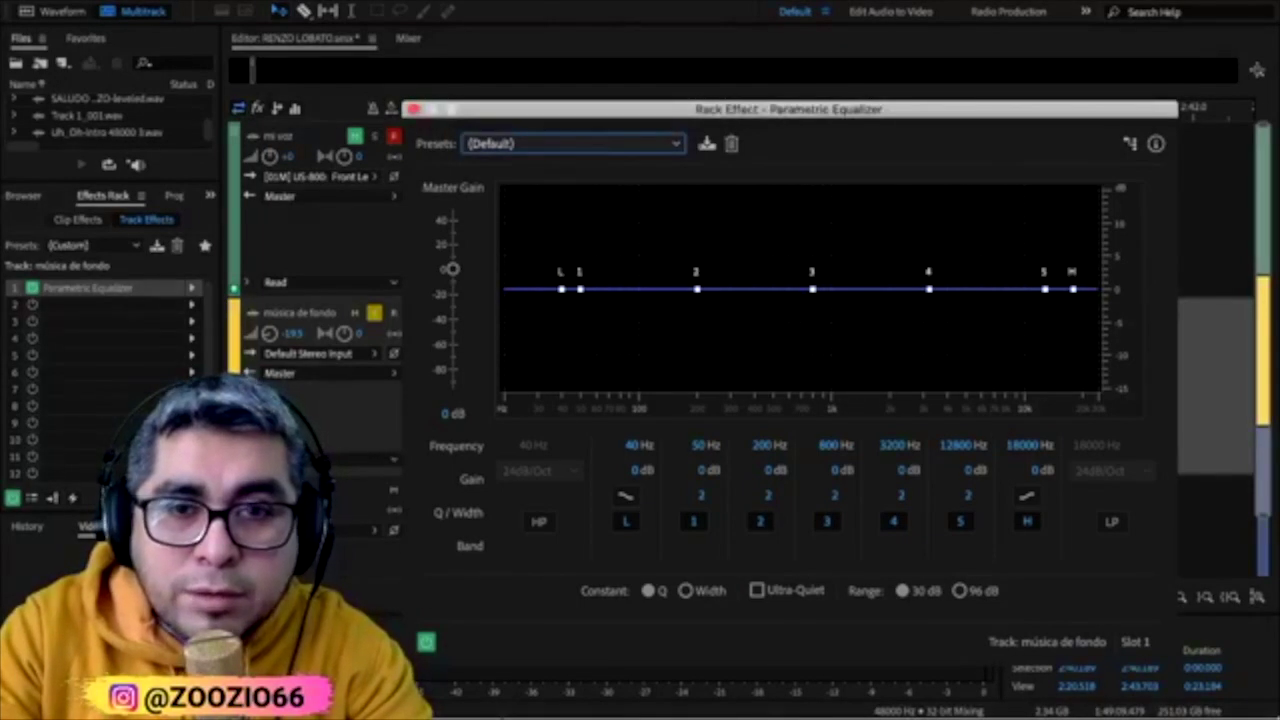
drag(1045, 289, 1083, 369)
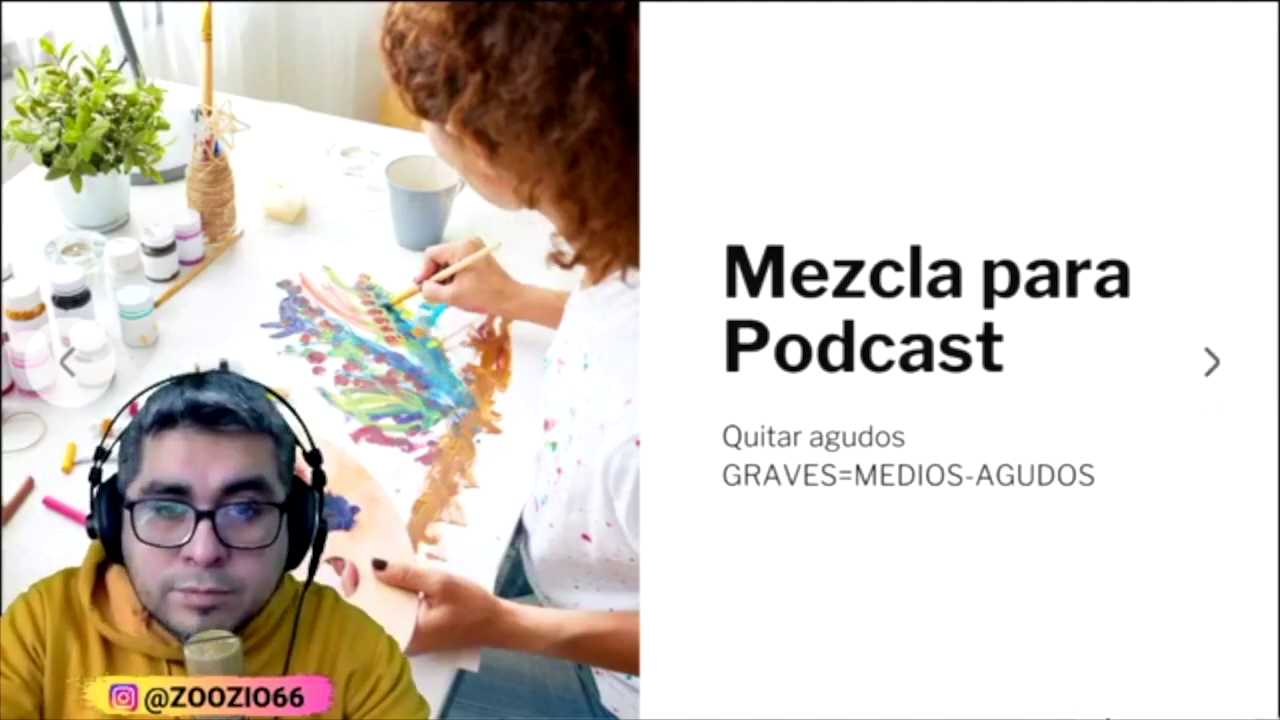
key(Right)
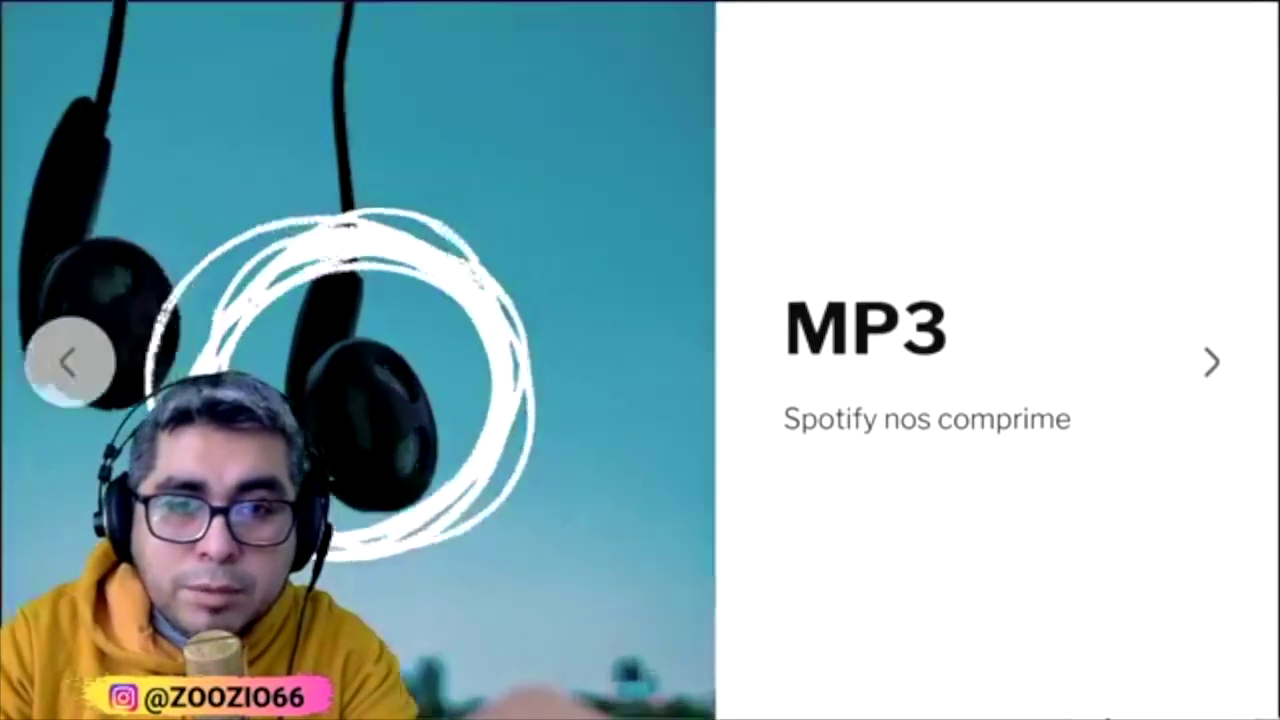
key(Right)
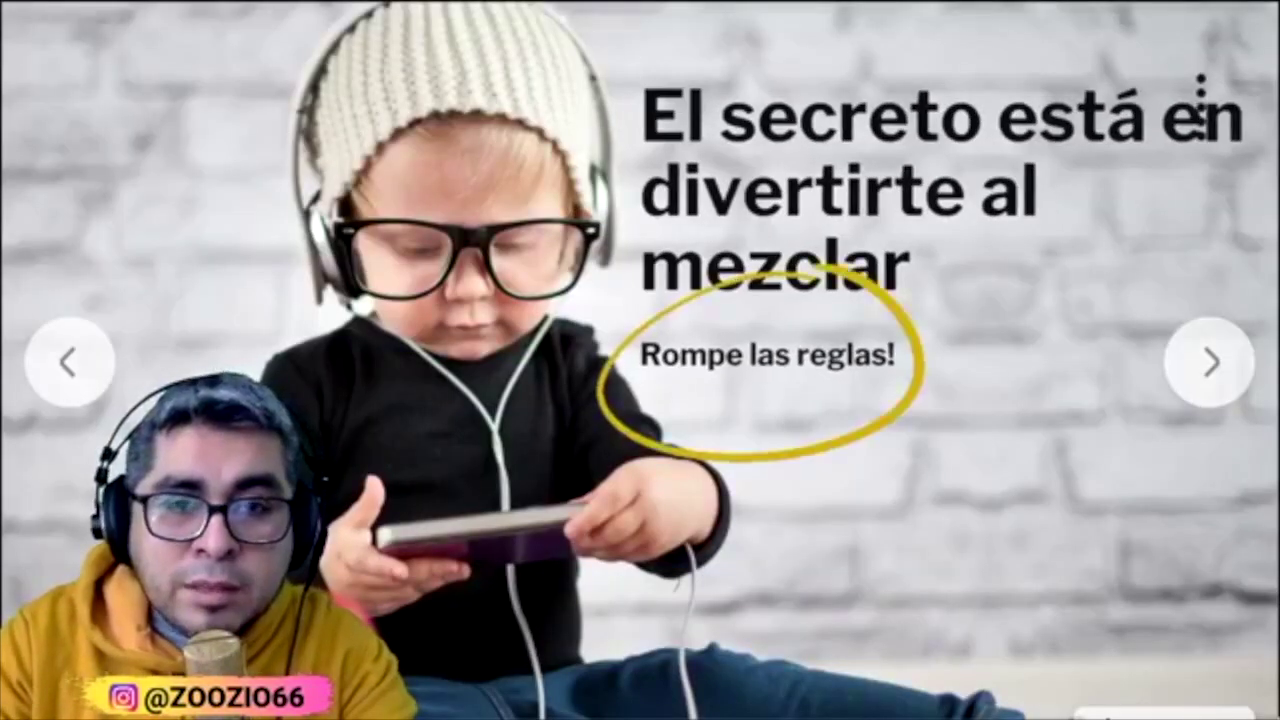